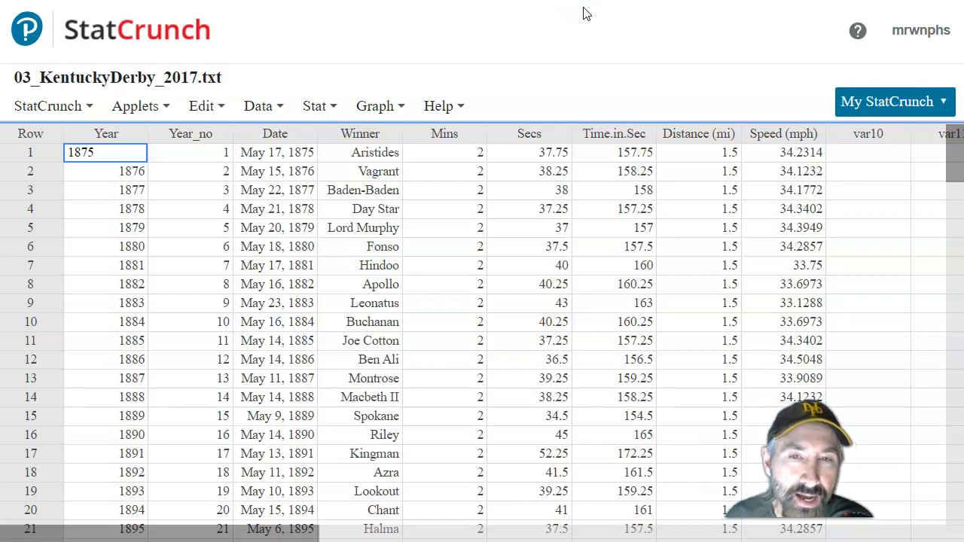
pyautogui.click(34, 109)
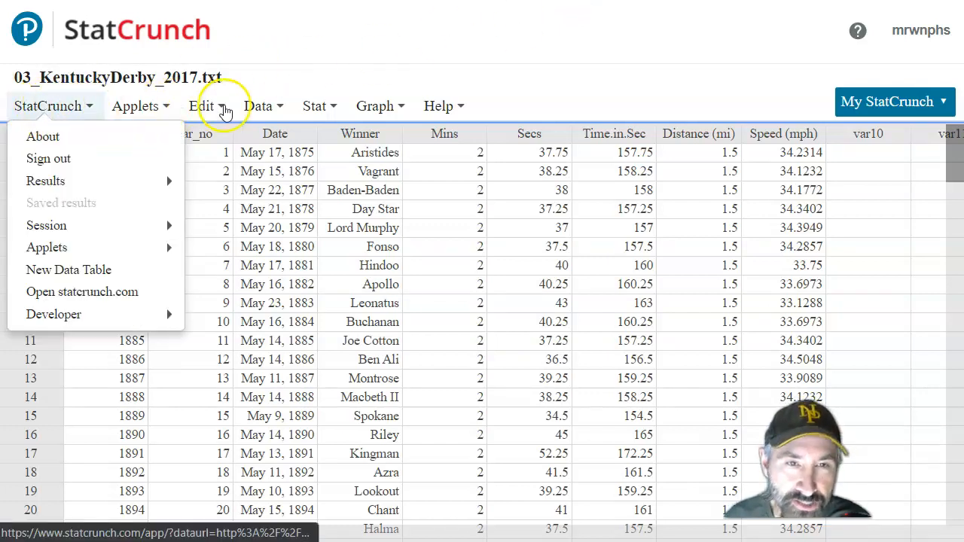
pyautogui.click(433, 109)
pyautogui.click(523, 45)
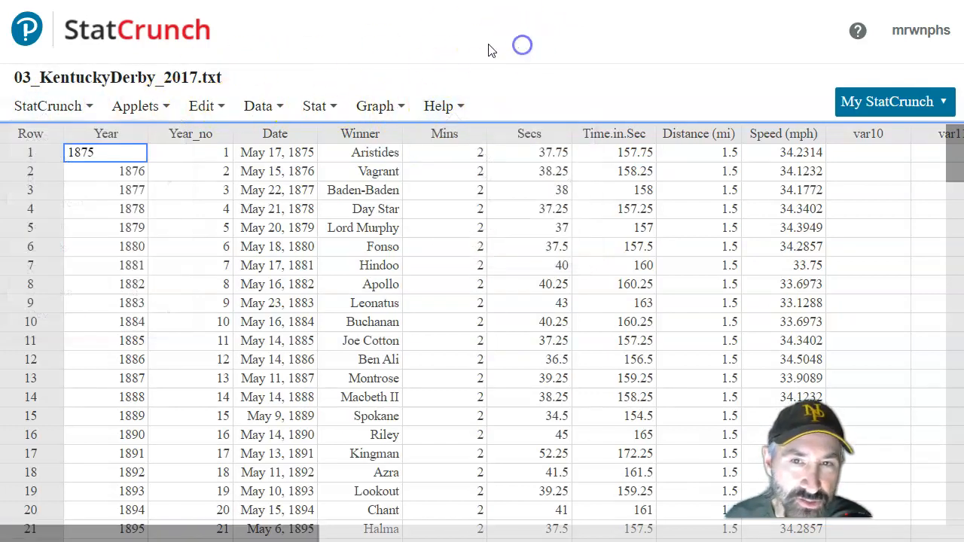
pyautogui.click(46, 109)
pyautogui.click(457, 40)
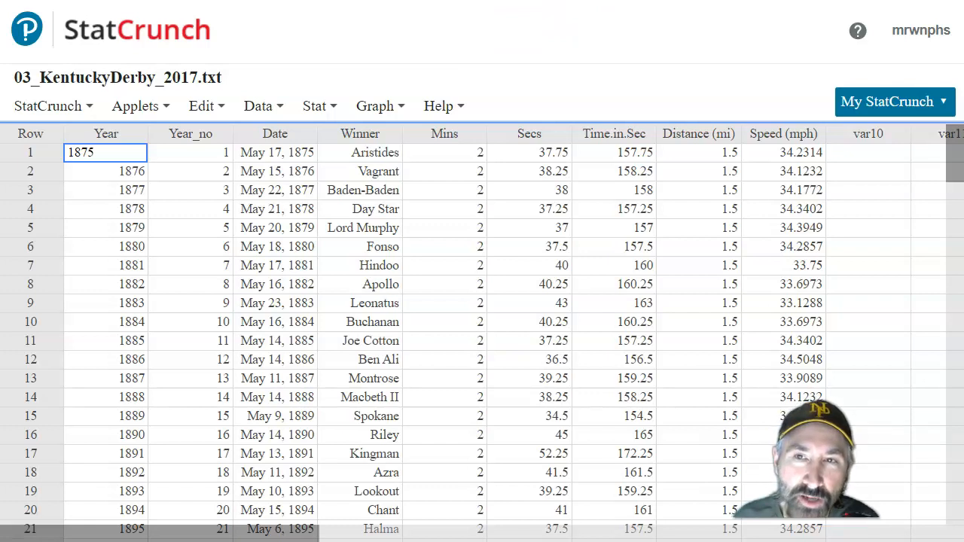
# Leave the StatCrunch data for the course page, search Google for codap in a new tab and open the CODAP website
pyautogui.click(536, 1)
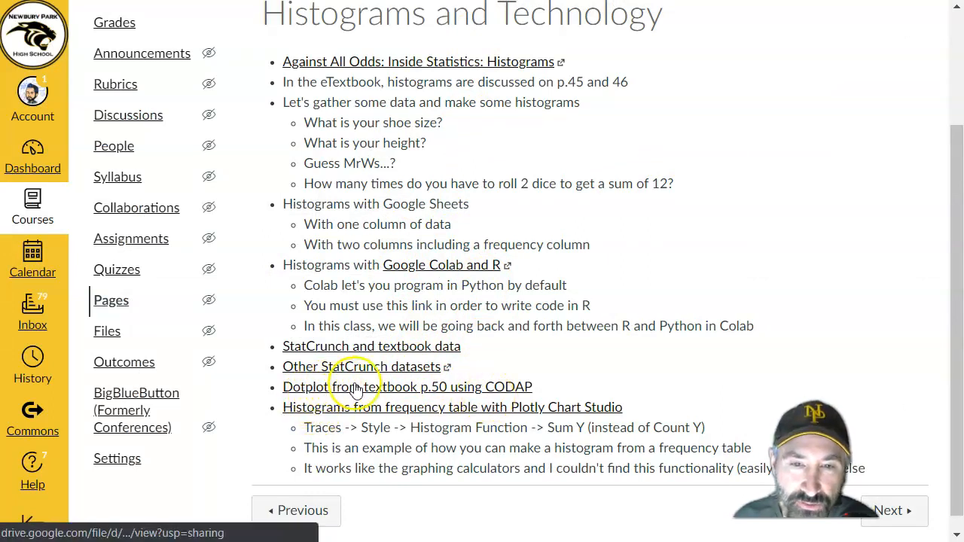
pyautogui.click(502, 390)
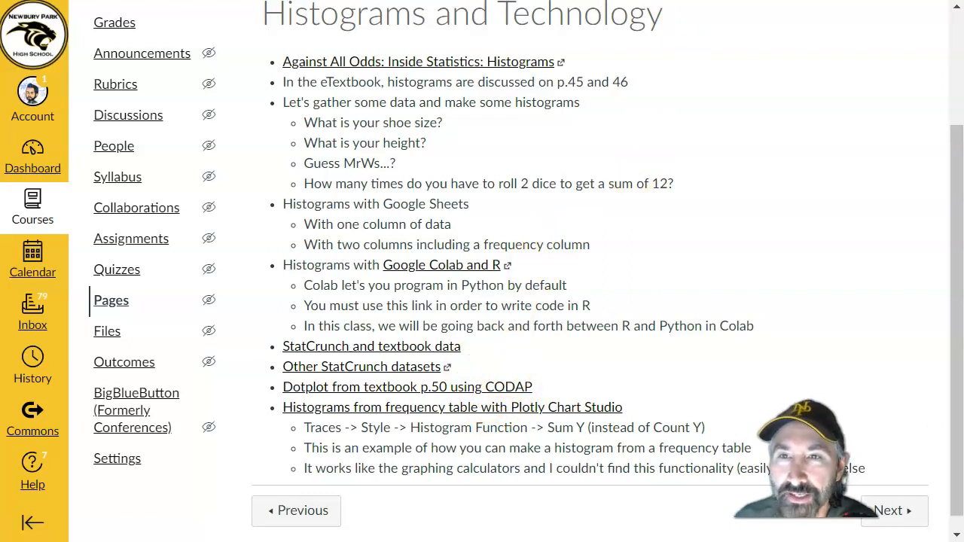
pyautogui.hotkey('ctrl', 't')
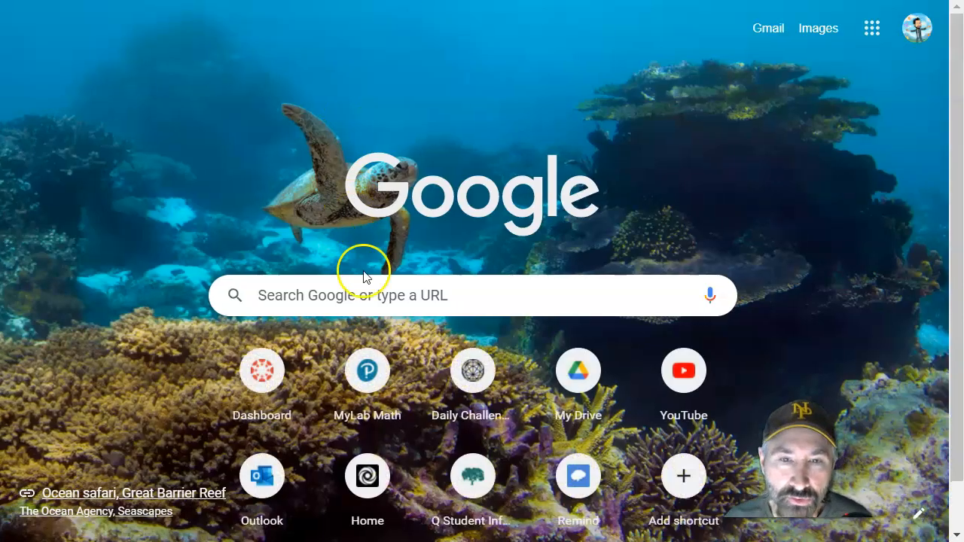
pyautogui.click(363, 295)
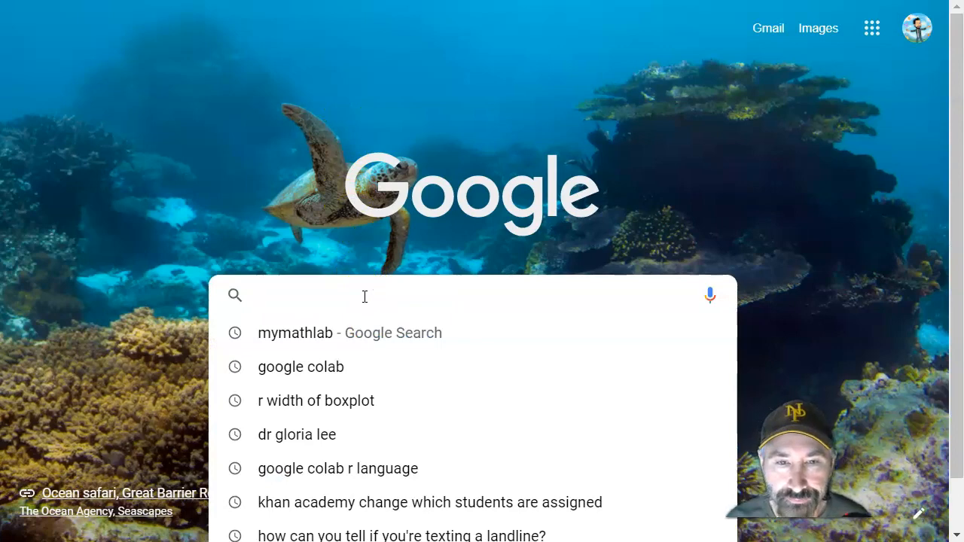
pyautogui.write('codap')
pyautogui.press('Return')
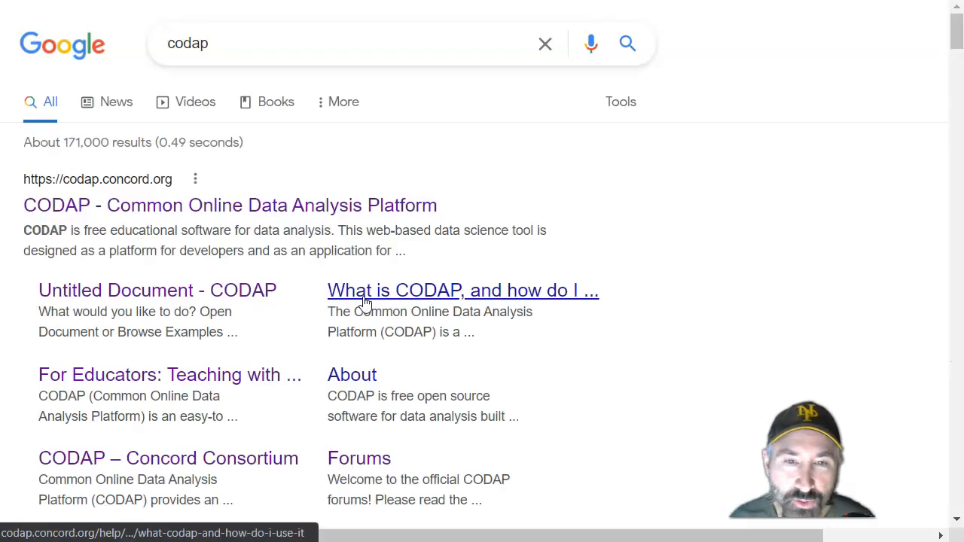
pyautogui.click(323, 216)
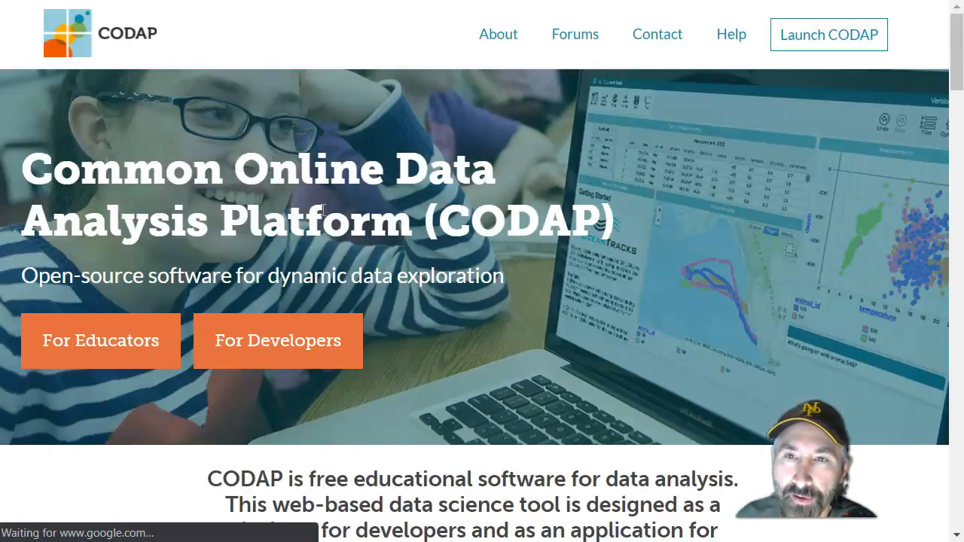
# Launch CODAP from its website and create a new document
pyautogui.click(824, 45)
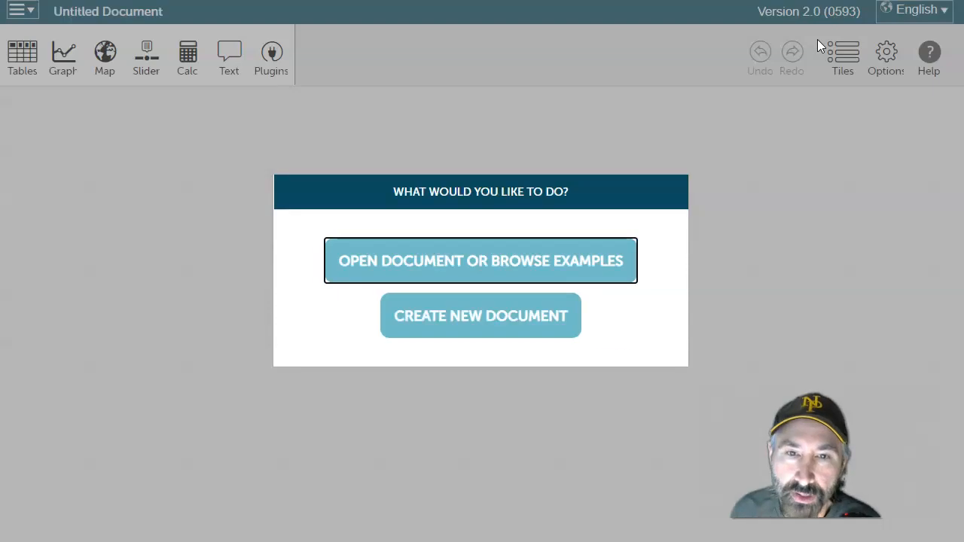
pyautogui.click(482, 310)
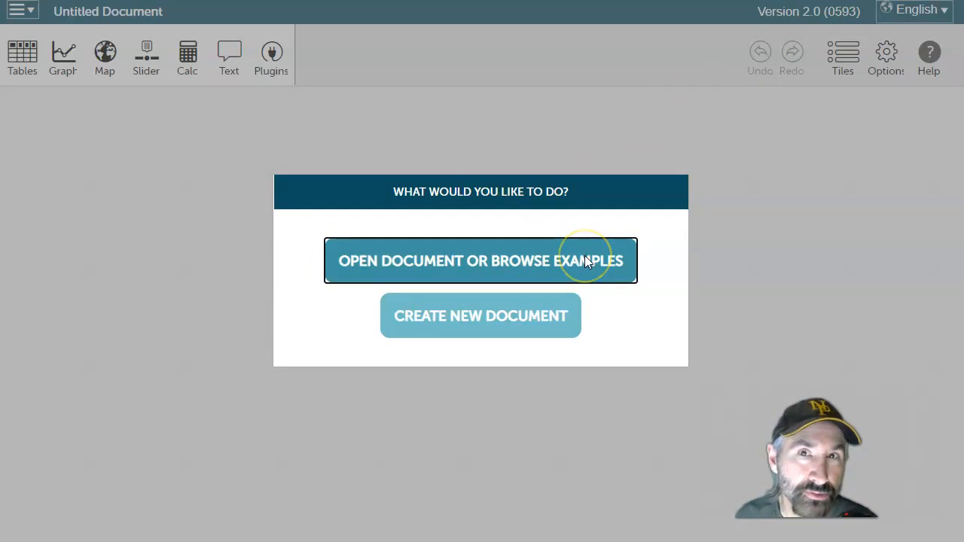
pyautogui.click(503, 319)
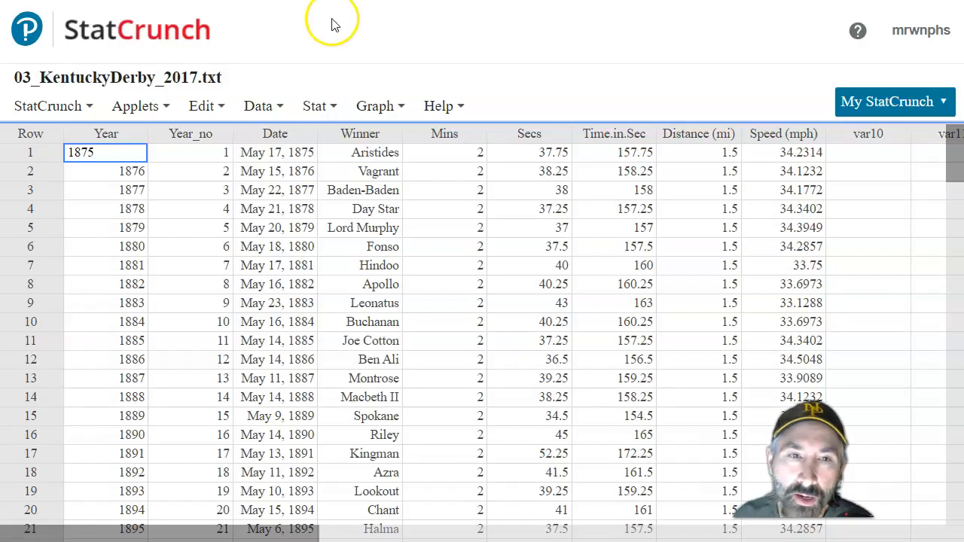
# Switch to StatCrunch, select all the data in 03_KentuckyDerby_2017.txt and copy it to the clipboard
pyautogui.click(258, 106)
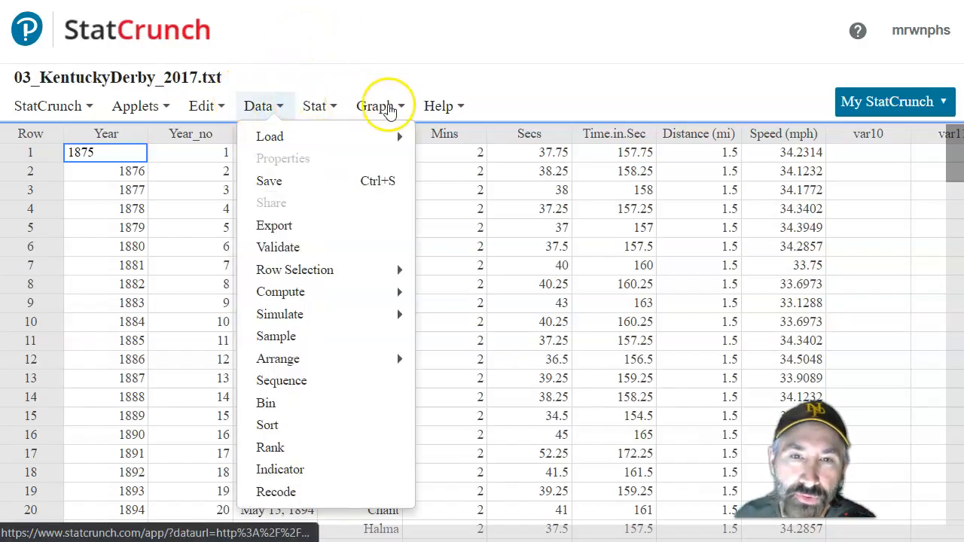
pyautogui.click(394, 32)
pyautogui.click(214, 111)
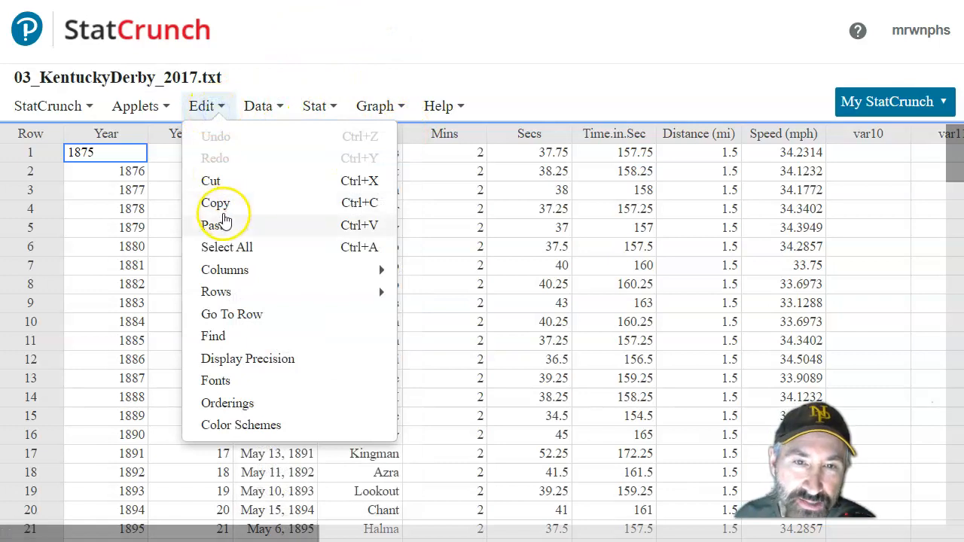
pyautogui.click(235, 247)
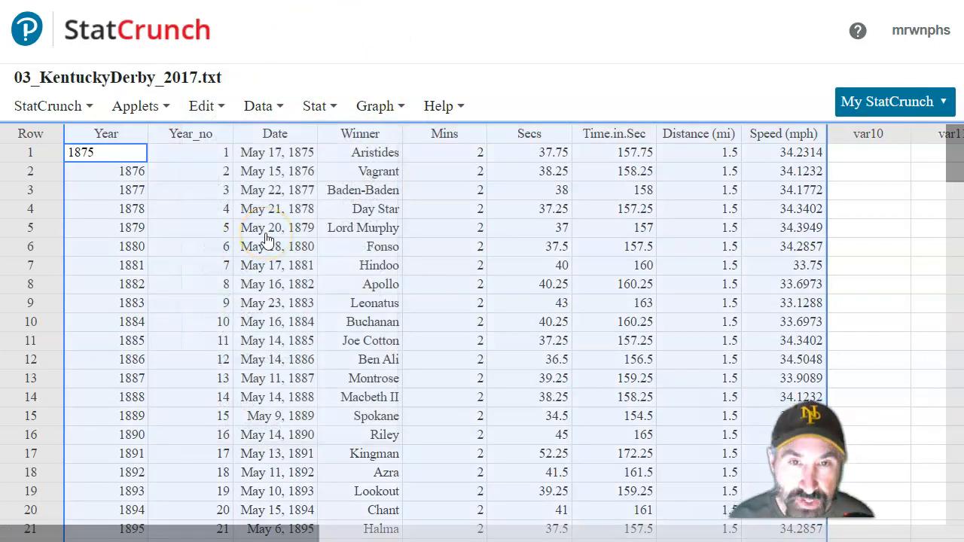
pyautogui.click(205, 107)
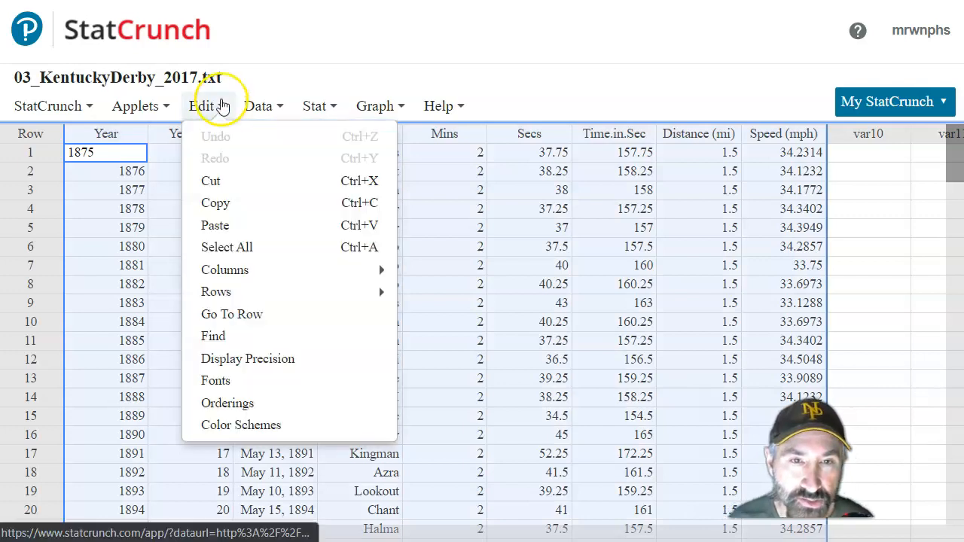
pyautogui.click(228, 210)
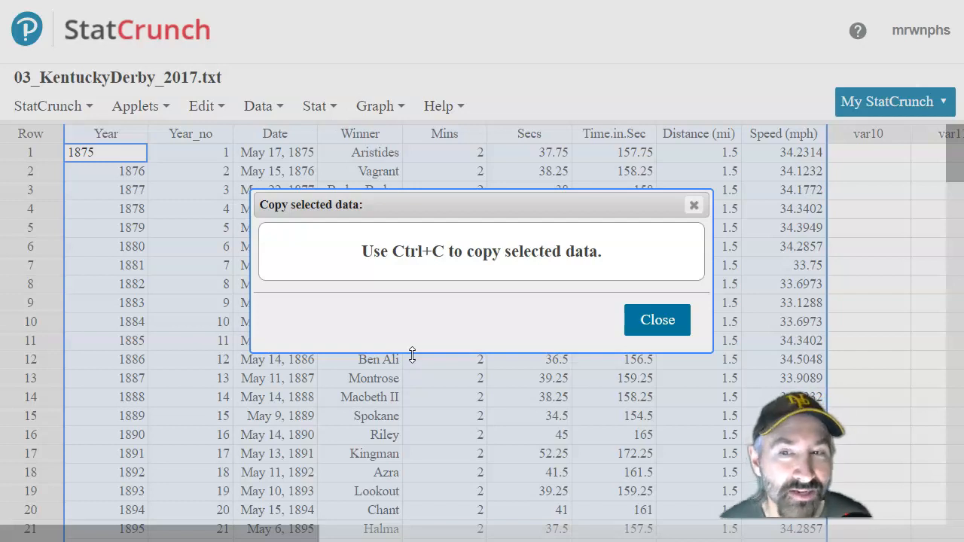
pyautogui.click(677, 322)
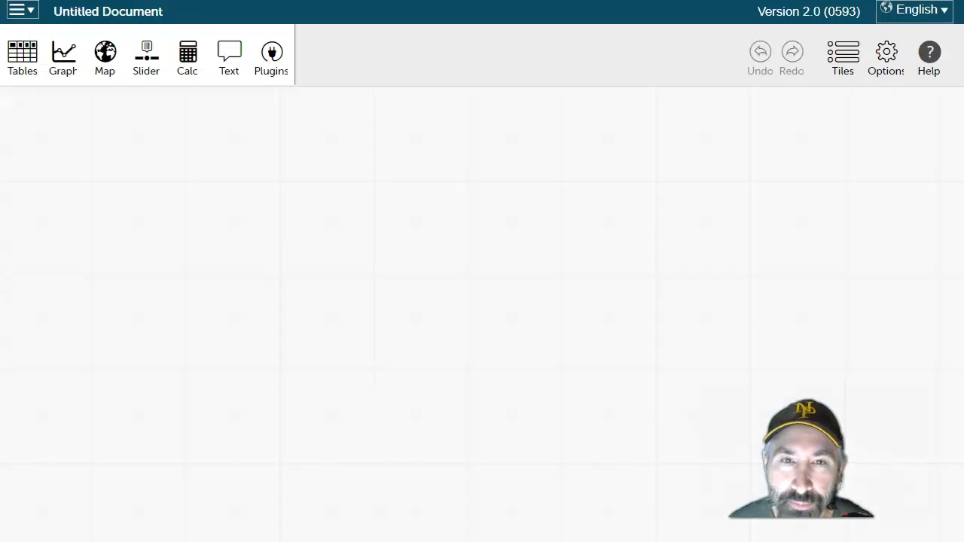
# Create a new table in CODAP, import the clipboard case data with the existing dataset replaced, and enlarge the table
pyautogui.click(25, 58)
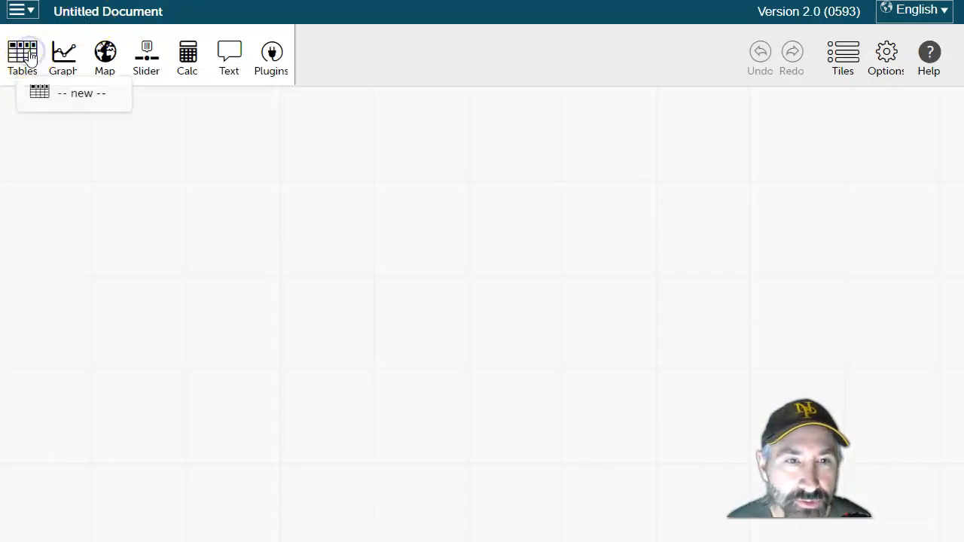
pyautogui.click(78, 92)
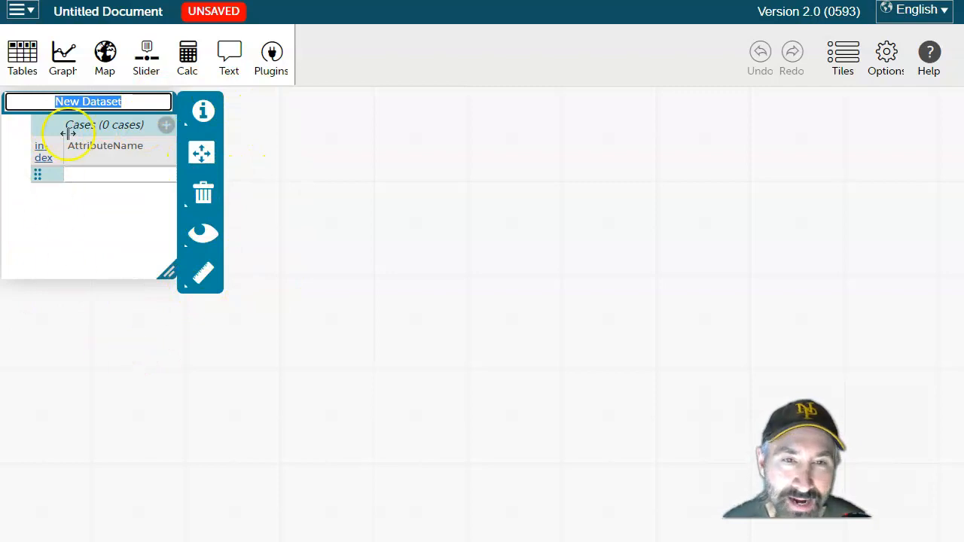
pyautogui.click(211, 280)
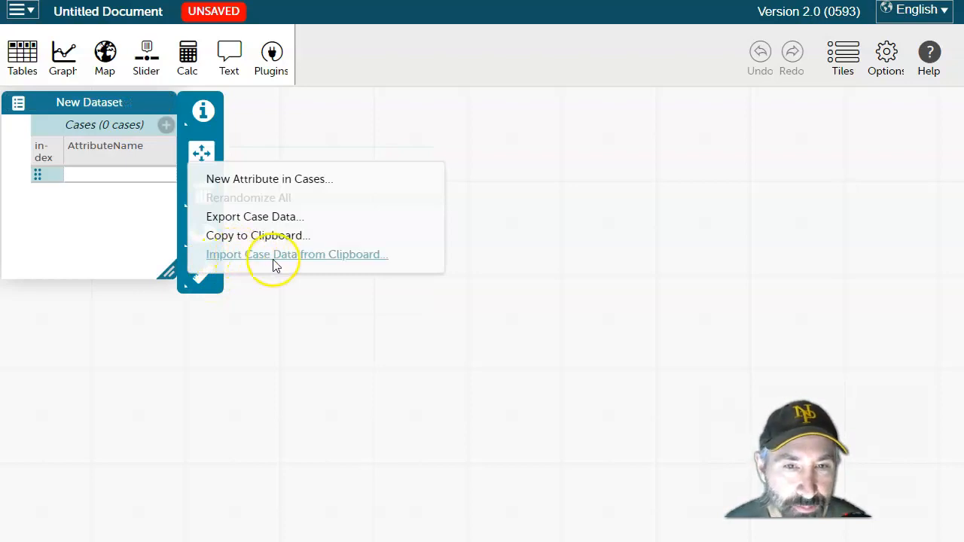
pyautogui.click(326, 255)
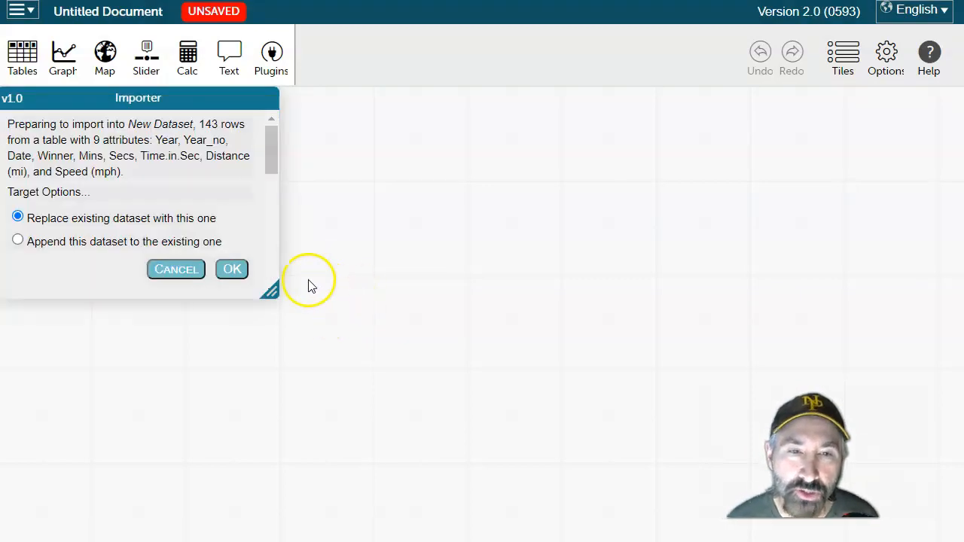
pyautogui.click(232, 270)
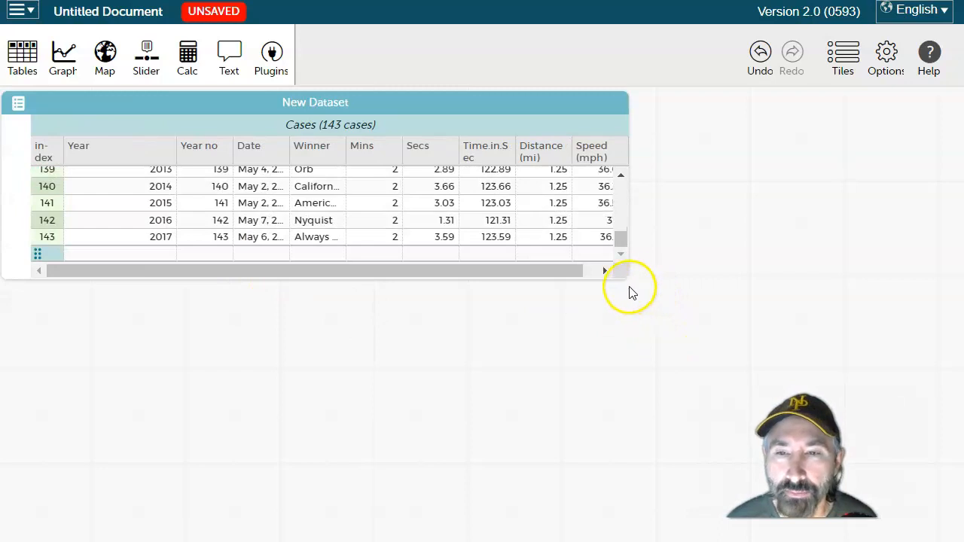
pyautogui.moveTo(624, 272); pyautogui.dragTo(604, 494)
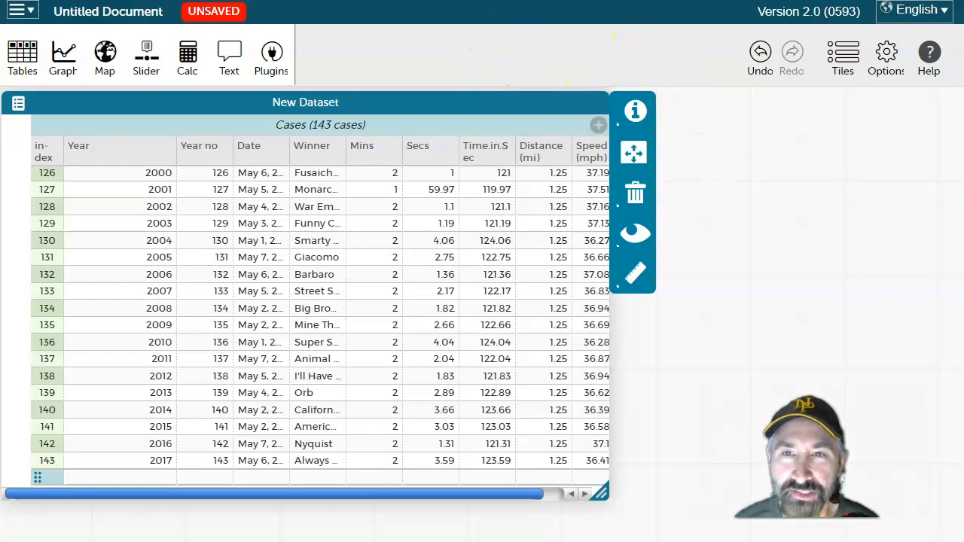
# Examine the textbook's dotplot of Kentucky Derby winning times and return to the CODAP document
pyautogui.hotkey('ctrl', 'Tab')
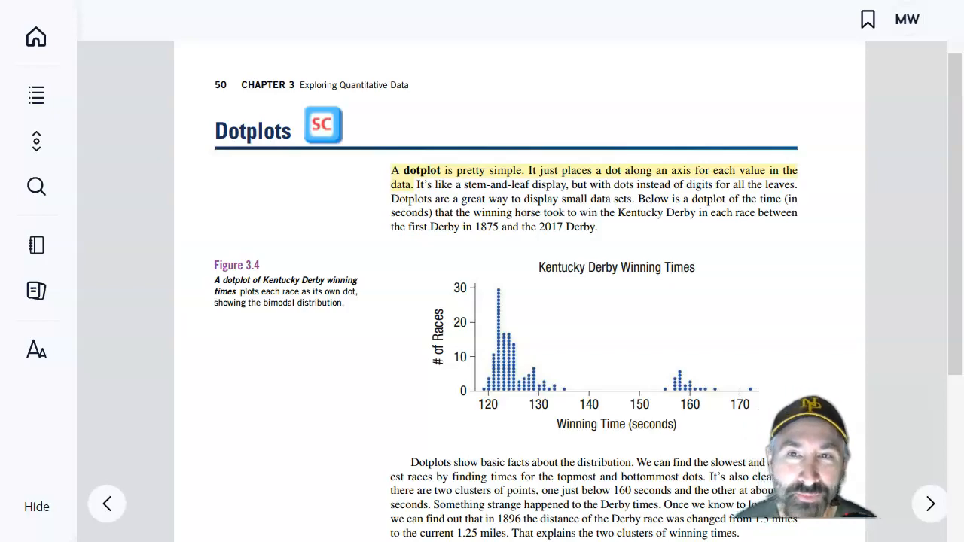
pyautogui.hotkey('ctrl', 'Tab')
pyautogui.hotkey('ctrl', 'Tab')
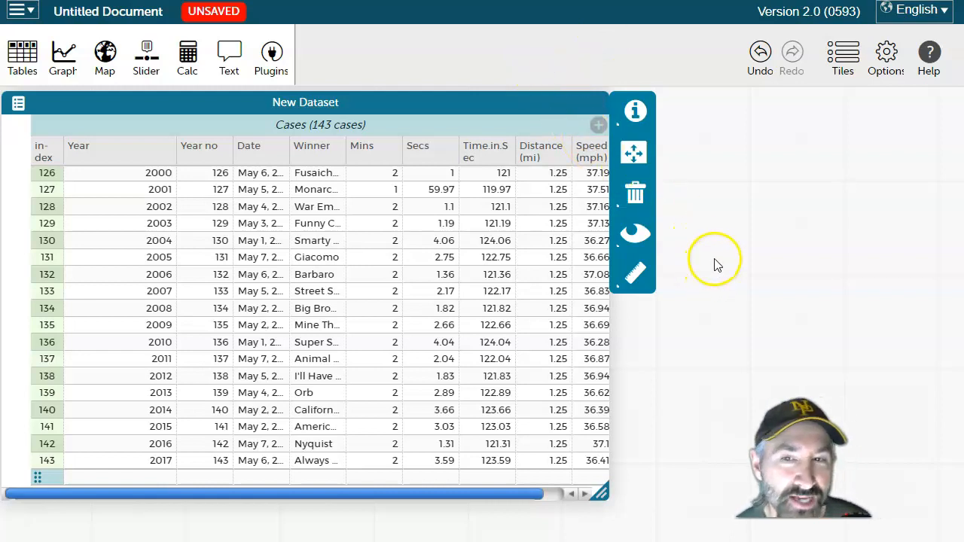
# Narrow the dataset table with its Time.in.Sec column in view and add a graph to the document
pyautogui.moveTo(599, 493); pyautogui.dragTo(404, 482)
pyautogui.moveTo(188, 454); pyautogui.dragTo(319, 470)
pyautogui.click(63, 54)
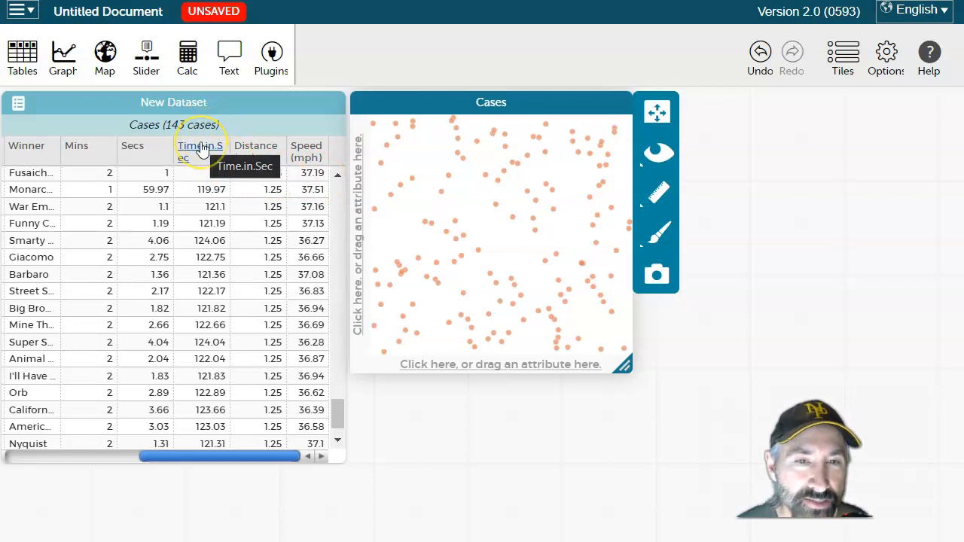
# Assign the Time.in.Sec attribute to the graph's horizontal axis to make a dotplot
pyautogui.moveTo(201, 150); pyautogui.dragTo(490, 361)
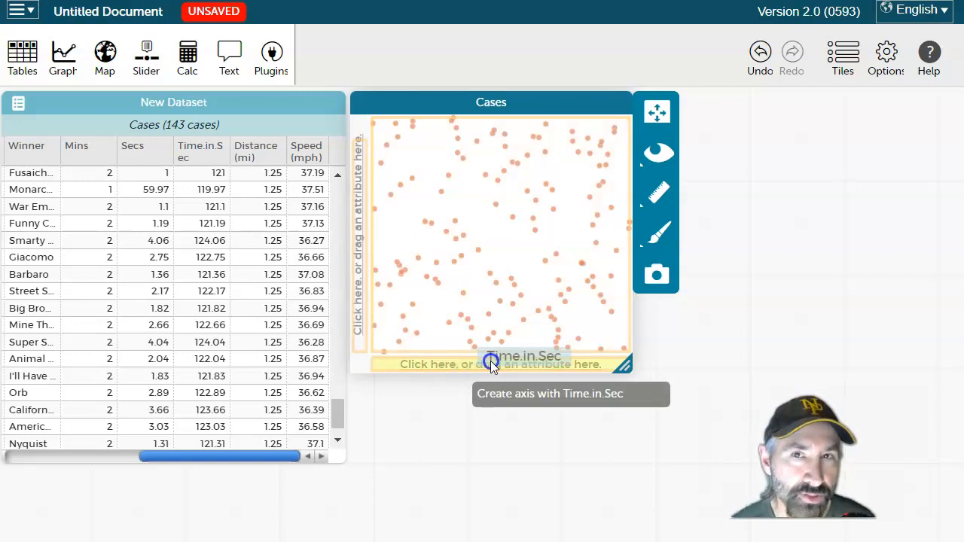
pyautogui.moveTo(490, 361); pyautogui.dragTo(490, 361)
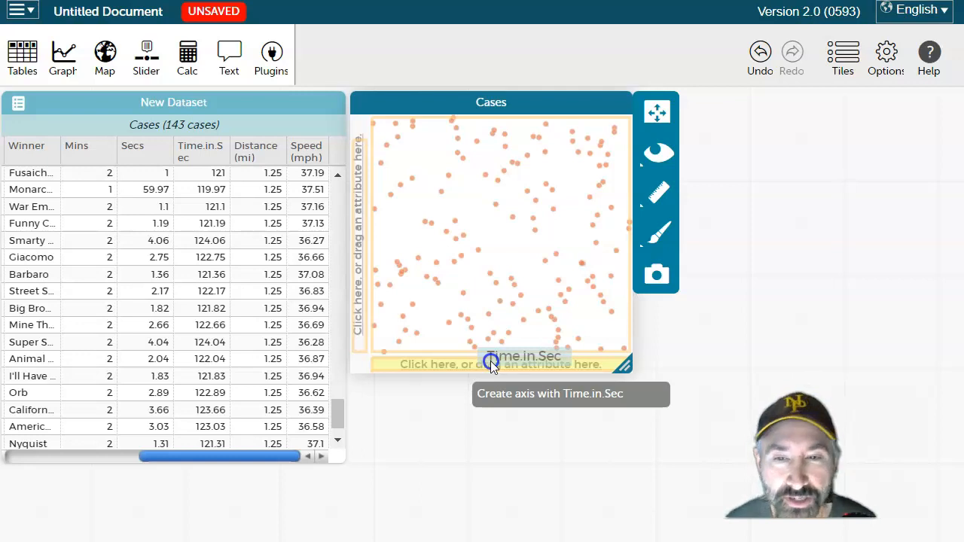
pyautogui.moveTo(491, 361); pyautogui.dragTo(490, 363)
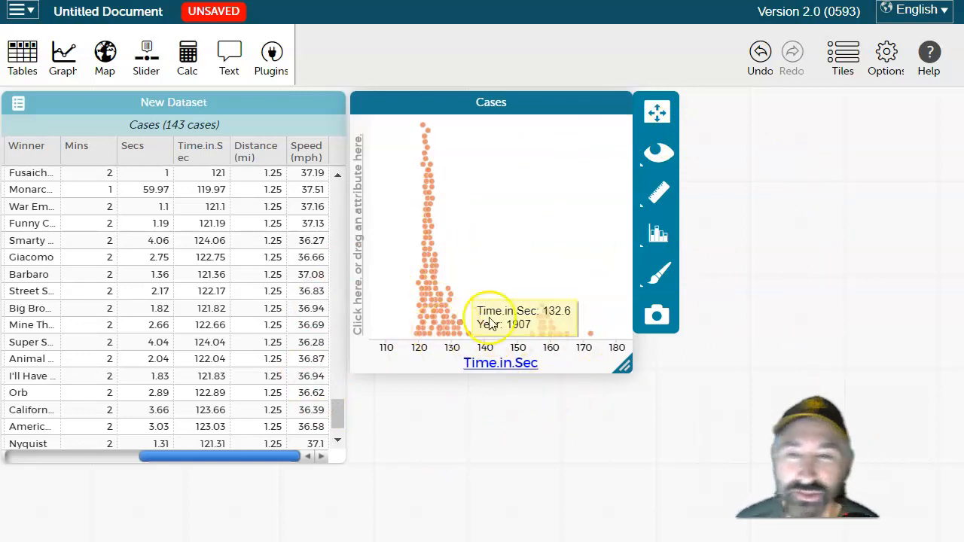
pyautogui.click(502, 479)
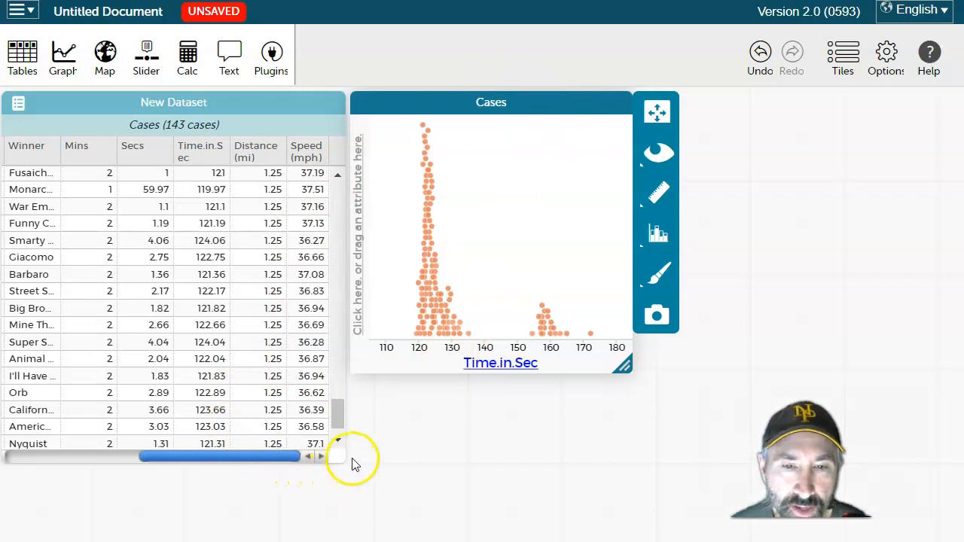
# Enlarge the dataset table, then add and close an extra graph before bringing the Time.in.Sec dotplot in front of the table
pyautogui.moveTo(343, 461); pyautogui.dragTo(503, 495)
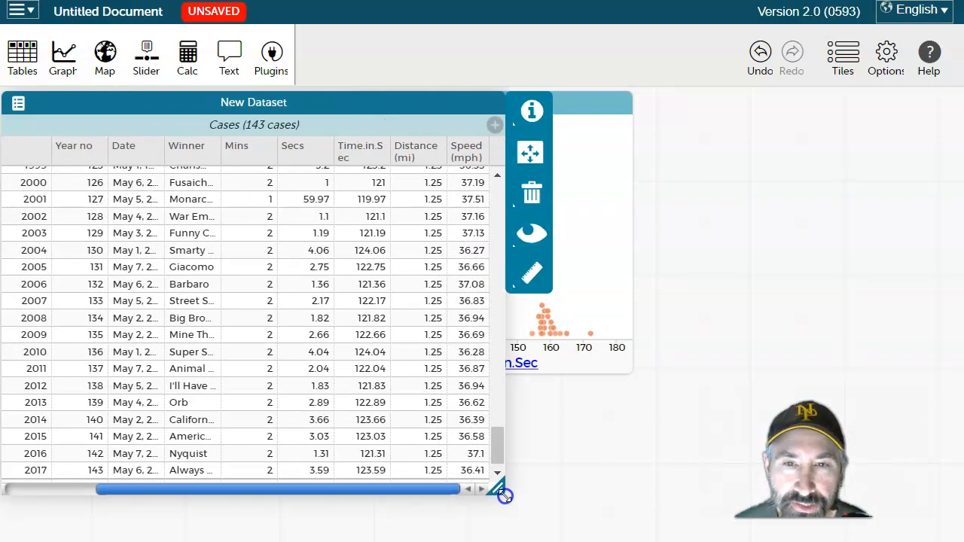
pyautogui.click(65, 59)
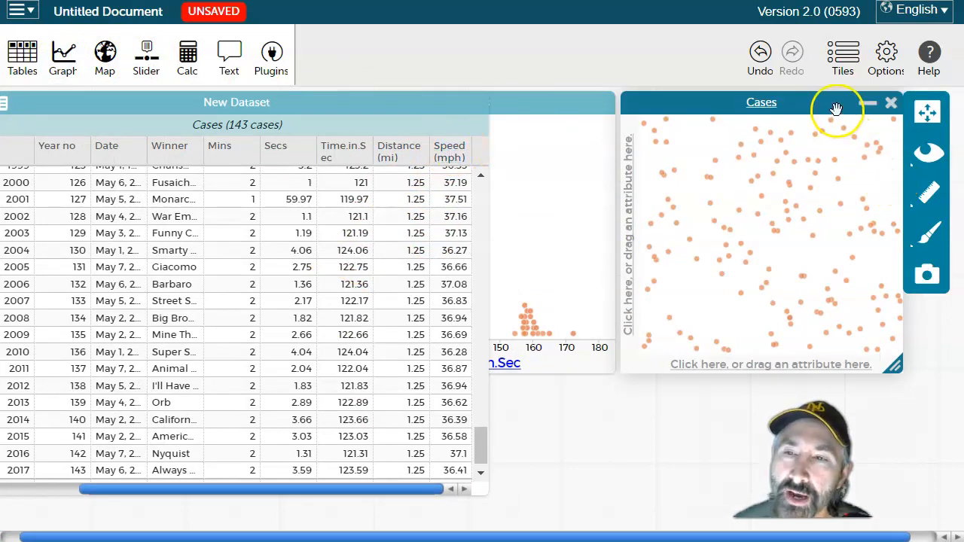
pyautogui.click(891, 106)
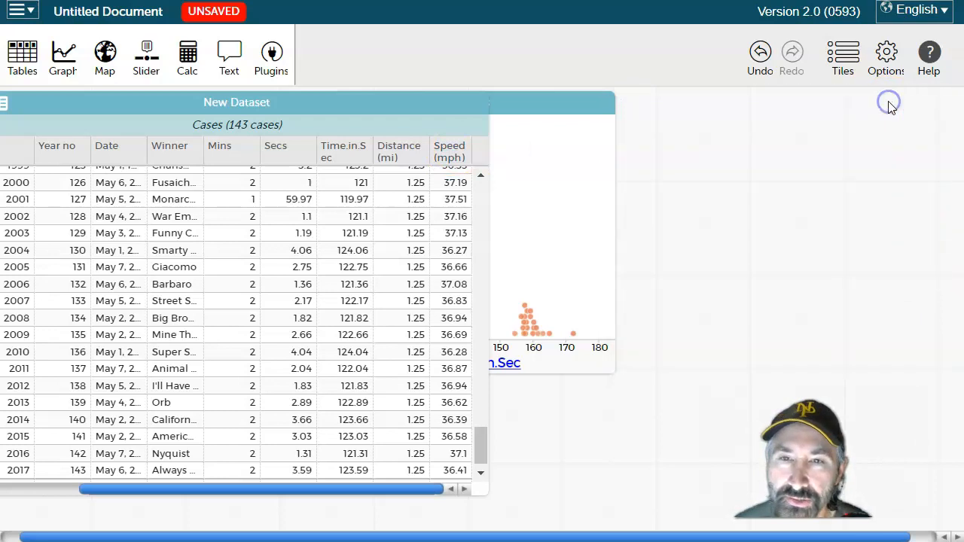
pyautogui.click(552, 102)
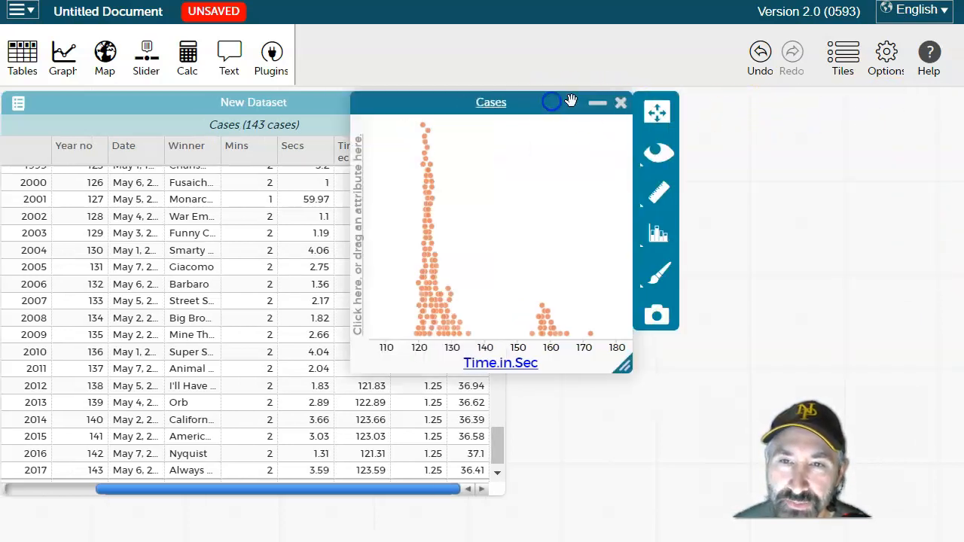
# Close the Time.in.Sec dotplot and dataset table, and open the Roller Coasters example document without saving the current one
pyautogui.click(619, 103)
pyautogui.click(491, 102)
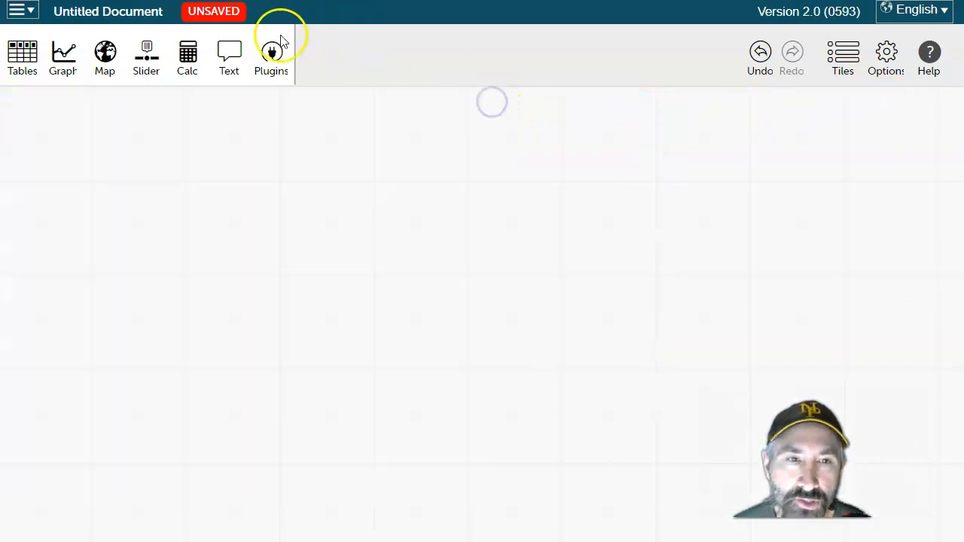
pyautogui.click(20, 12)
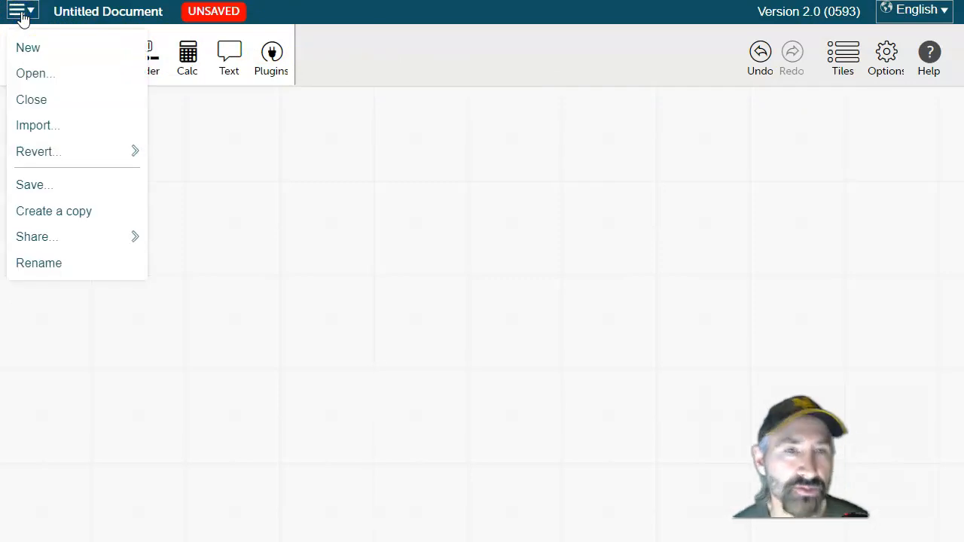
pyautogui.click(24, 71)
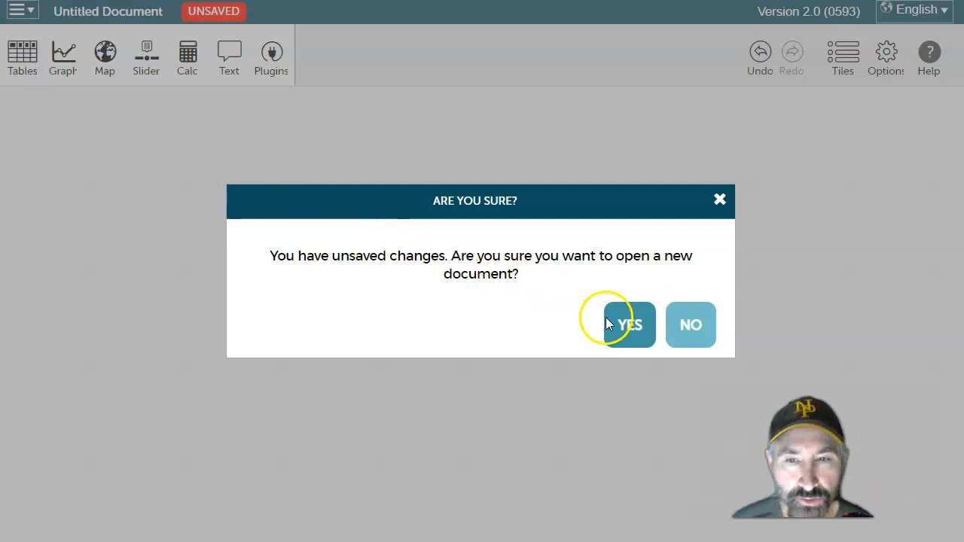
pyautogui.click(630, 325)
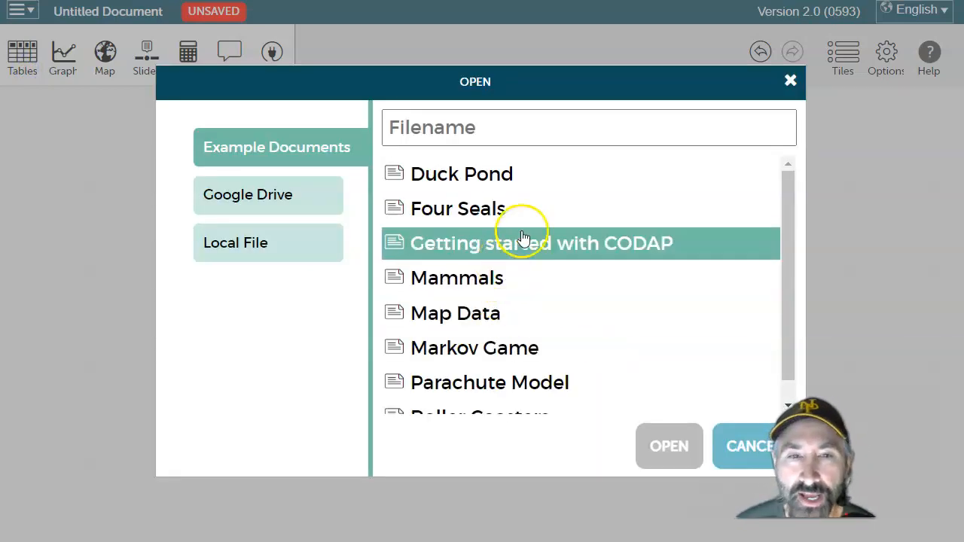
pyautogui.scroll(-1, 484, 213)
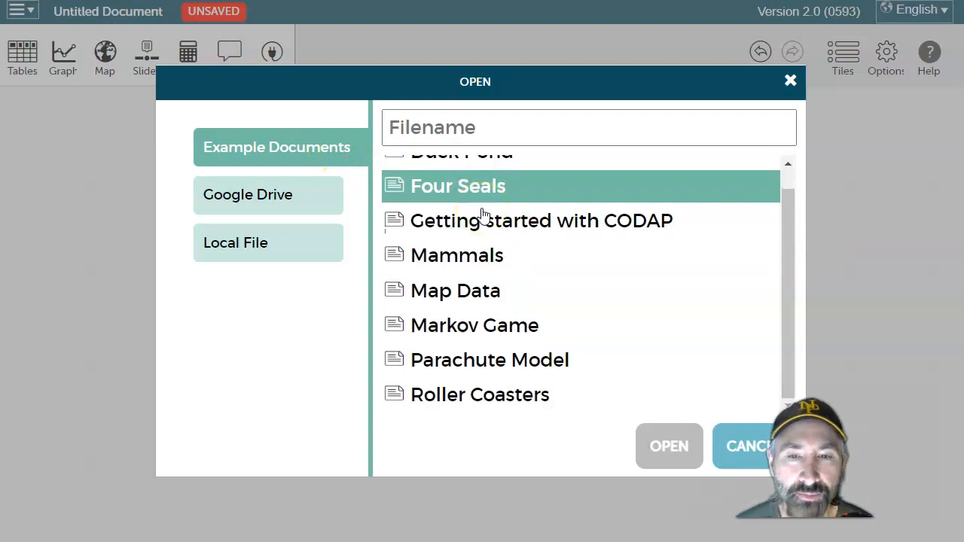
pyautogui.click(509, 398)
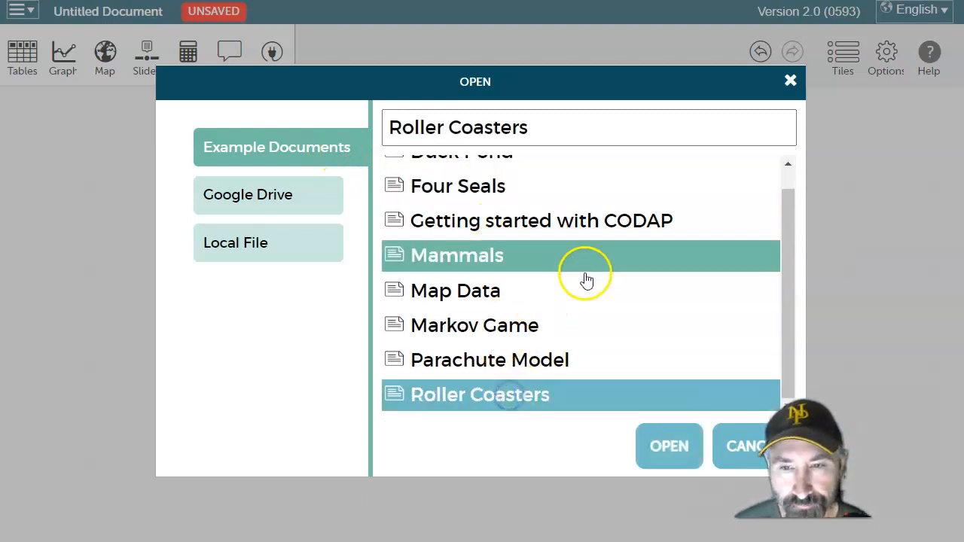
pyautogui.click(671, 446)
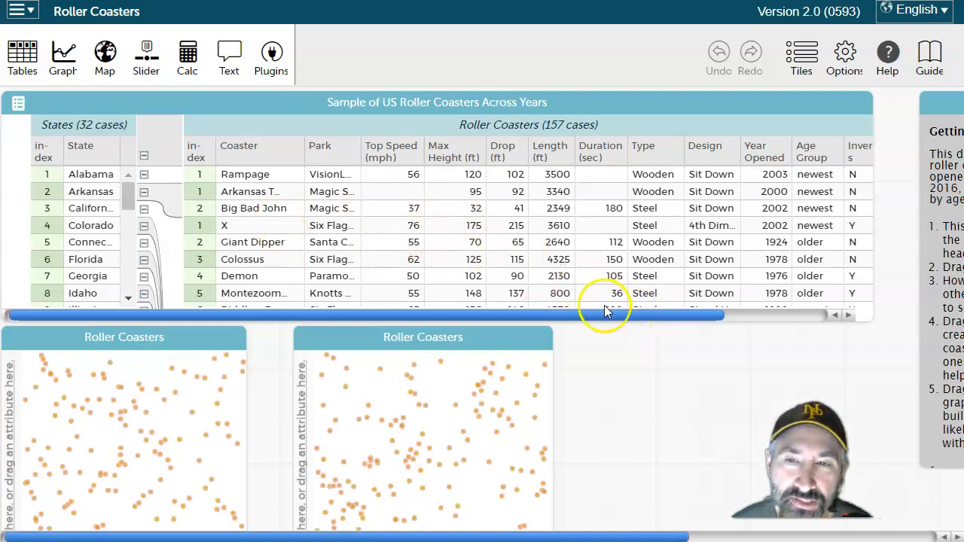
# Look through the coaster and state rows, and move both empty Roller Coasters graphs up so their horizontal axes are in view
pyautogui.moveTo(620, 317); pyautogui.dragTo(572, 329)
pyautogui.click(378, 230)
pyautogui.scroll(-5, 383, 235)
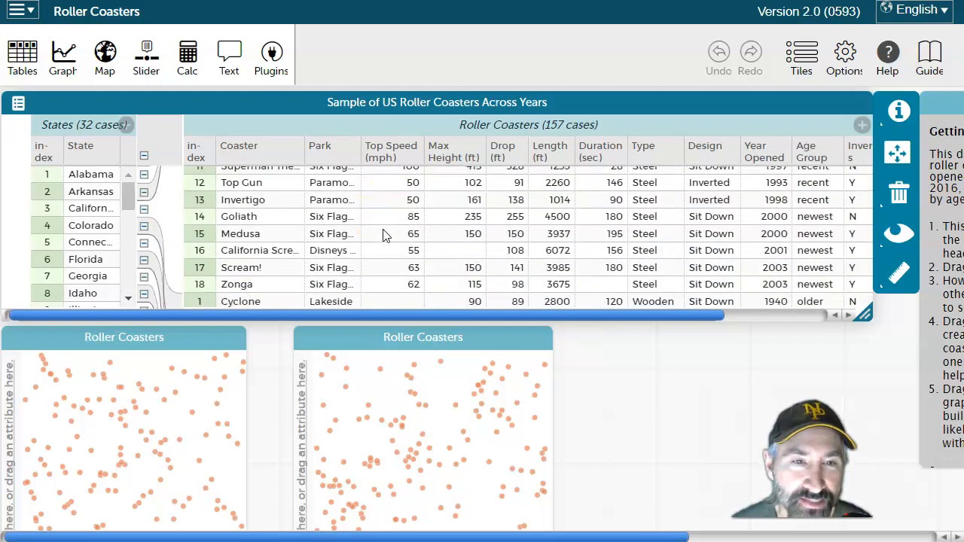
pyautogui.scroll(-8, 81, 230)
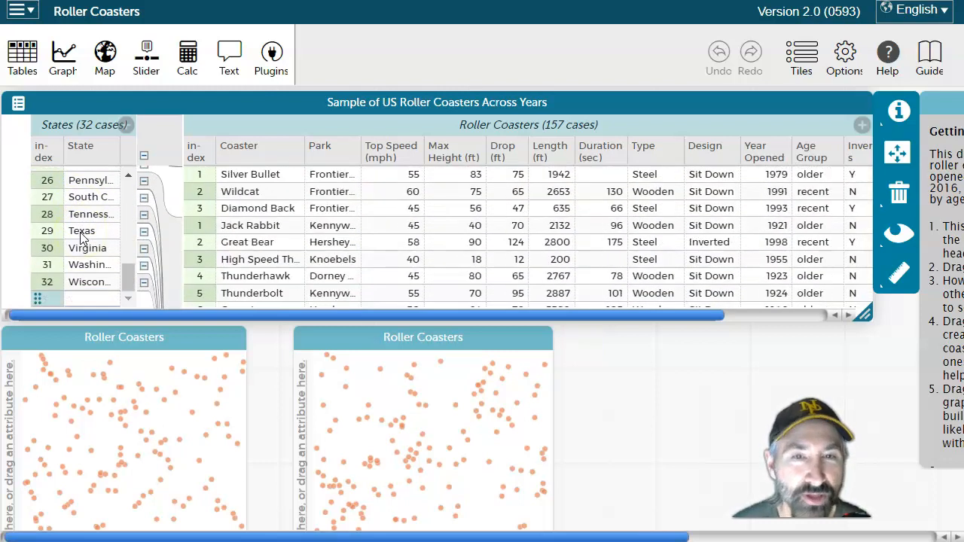
pyautogui.scroll(8, 82, 235)
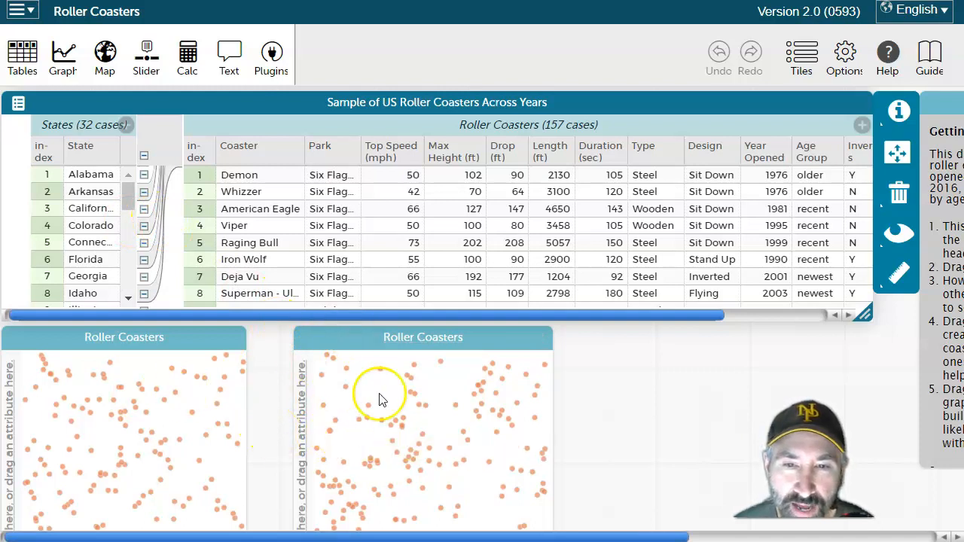
pyautogui.moveTo(476, 336); pyautogui.dragTo(485, 247)
pyautogui.click(173, 335)
pyautogui.moveTo(182, 337); pyautogui.dragTo(182, 253)
pyautogui.moveTo(400, 249); pyautogui.dragTo(418, 260)
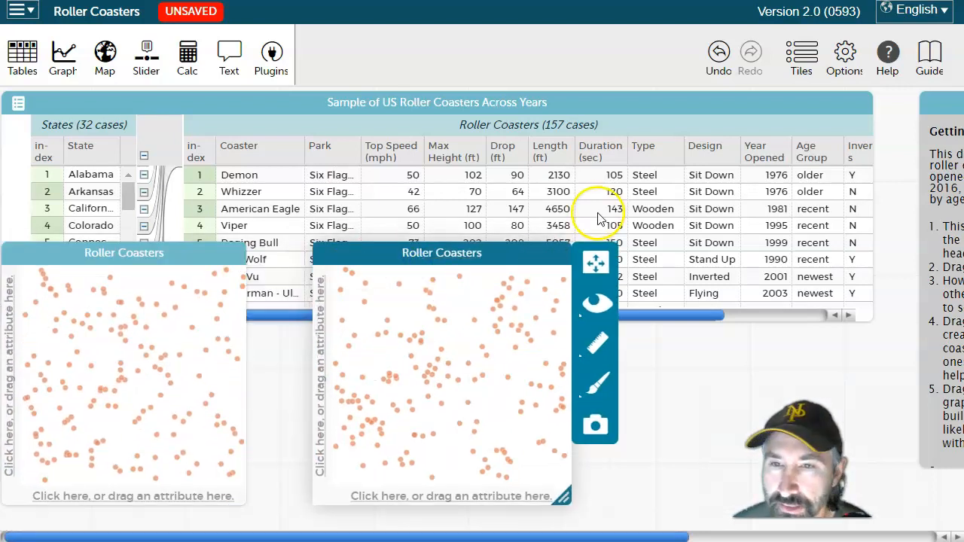
# Assign Drop (ft) to the second graph's horizontal axis and Top Speed (mph) to the first graph's horizontal axis
pyautogui.moveTo(707, 316); pyautogui.dragTo(613, 323)
pyautogui.moveTo(501, 155); pyautogui.dragTo(429, 499)
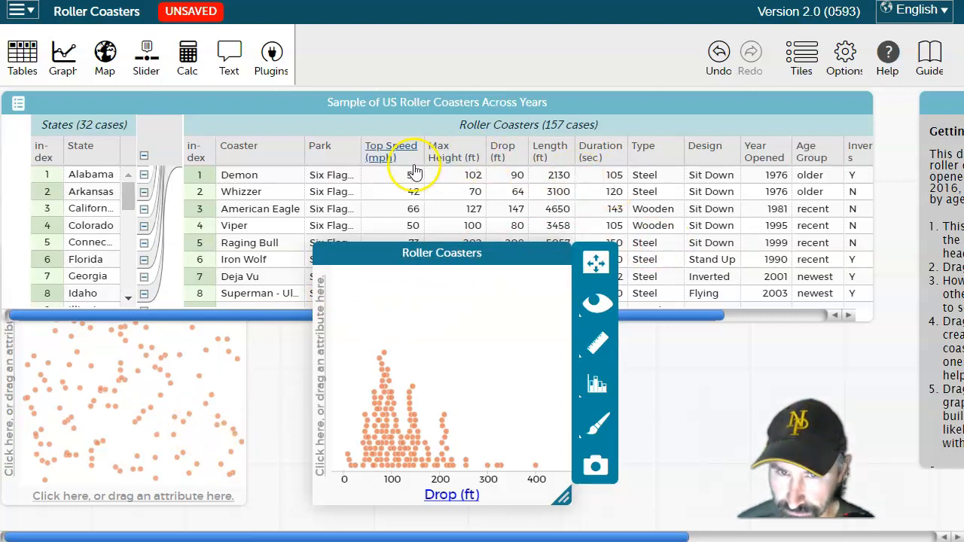
pyautogui.moveTo(393, 152); pyautogui.dragTo(120, 497)
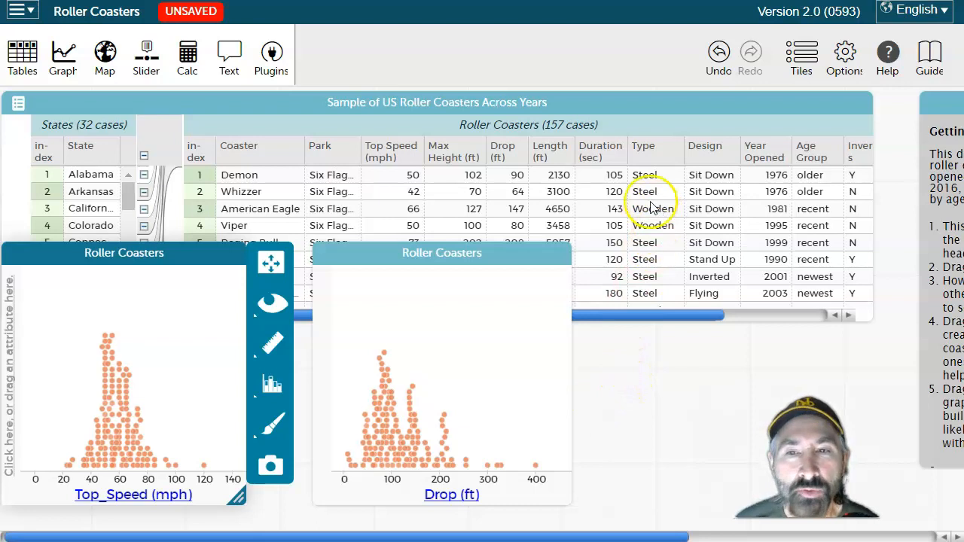
# Examine the Type values of the roller coasters row by row through the table and return to its beginning
pyautogui.moveTo(649, 151)
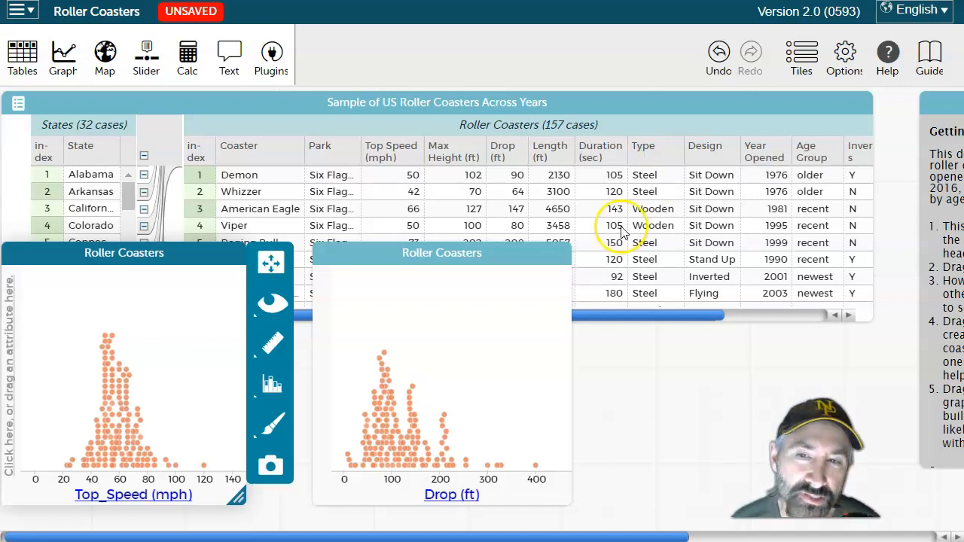
pyautogui.click(650, 179)
pyautogui.press('Down')
pyautogui.press('Down')
pyautogui.press('Down')
pyautogui.press('Down')
pyautogui.press('Down')
pyautogui.press('Down')
pyautogui.press('Down')
pyautogui.press('Down')
pyautogui.press('Down')
pyautogui.press('Down')
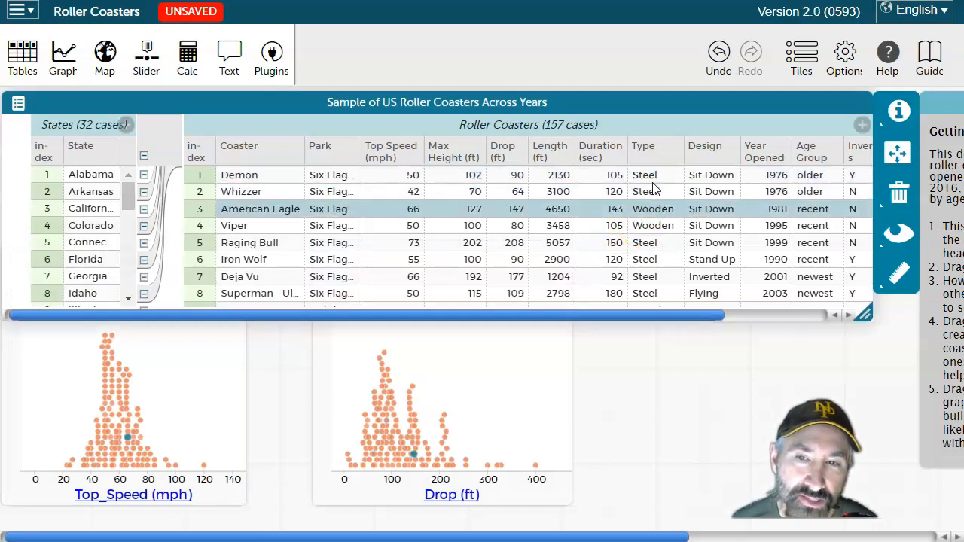
pyautogui.press('Down')
pyautogui.press('Down')
pyautogui.press('Down')
pyautogui.press('Down')
pyautogui.press('Down')
pyautogui.press('Down')
pyautogui.press('Down')
pyautogui.press('Down')
pyautogui.press('Down')
pyautogui.press('Down')
pyautogui.press('Down')
pyautogui.press('Down')
pyautogui.press('Down')
pyautogui.press('Down')
pyautogui.press('Down')
pyautogui.press('Down')
pyautogui.press('Down')
pyautogui.press('Down')
pyautogui.press('Down')
pyautogui.press('Down')
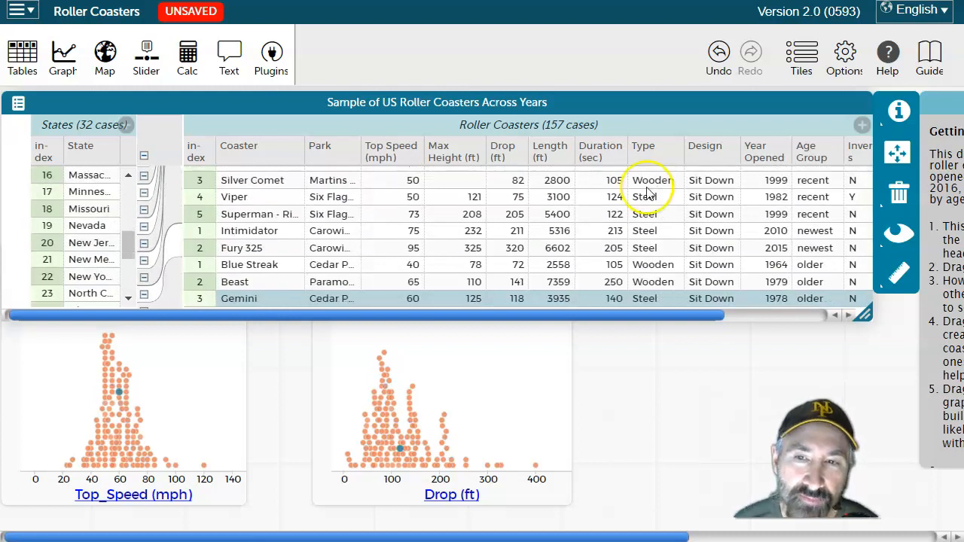
pyautogui.scroll(15, 650, 188)
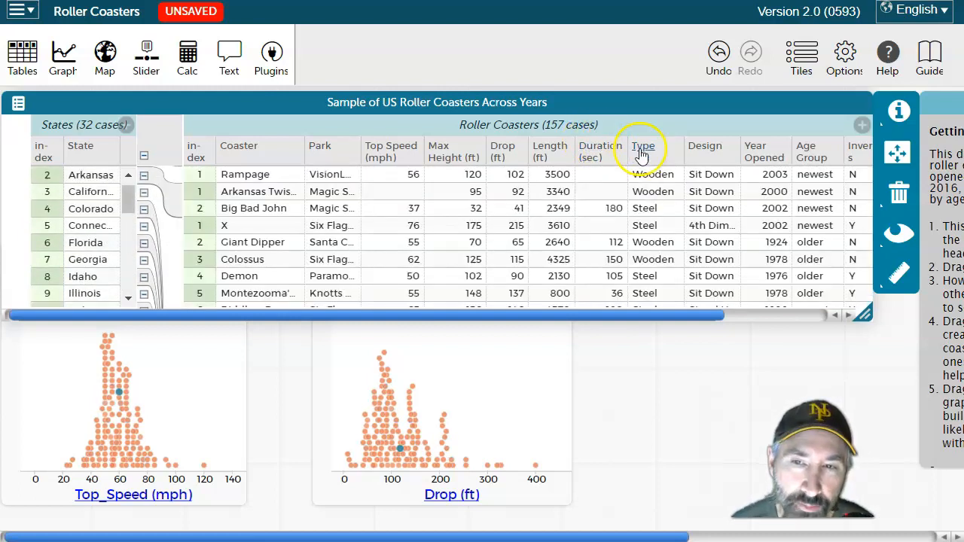
# Color the points of the Drop (ft) dotplot by the Type attribute and shift that graph slightly
pyautogui.moveTo(642, 151); pyautogui.dragTo(434, 390)
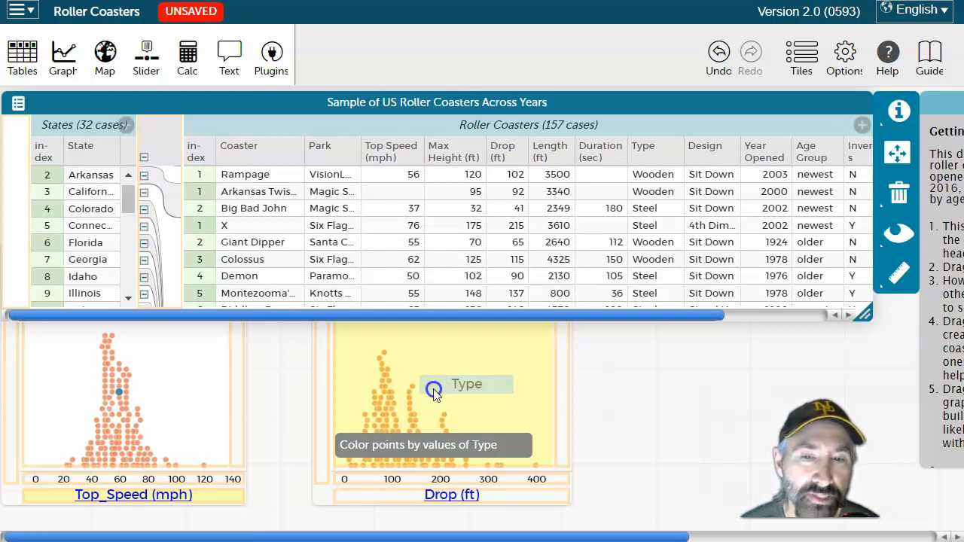
pyautogui.moveTo(434, 390); pyautogui.dragTo(432, 391)
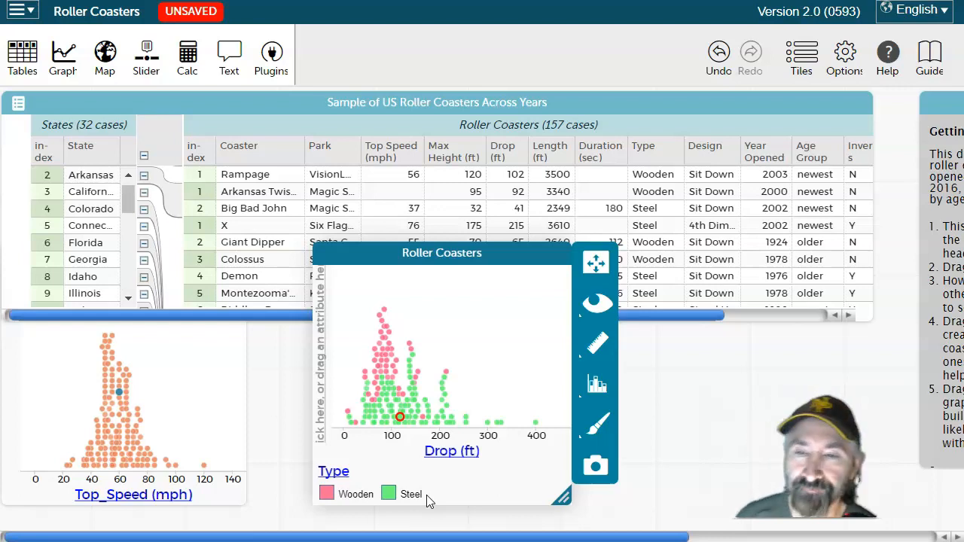
pyautogui.moveTo(536, 423)
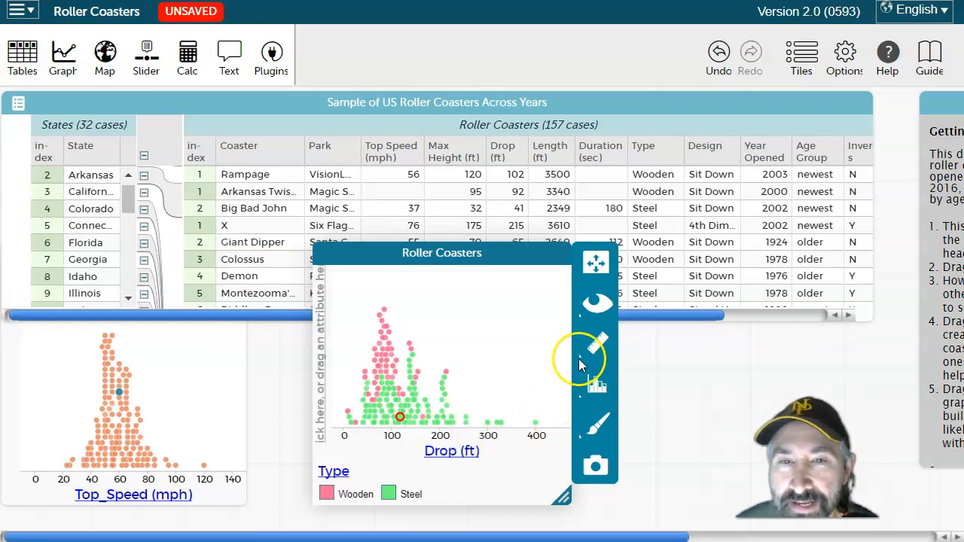
pyautogui.moveTo(490, 254); pyautogui.dragTo(505, 273)
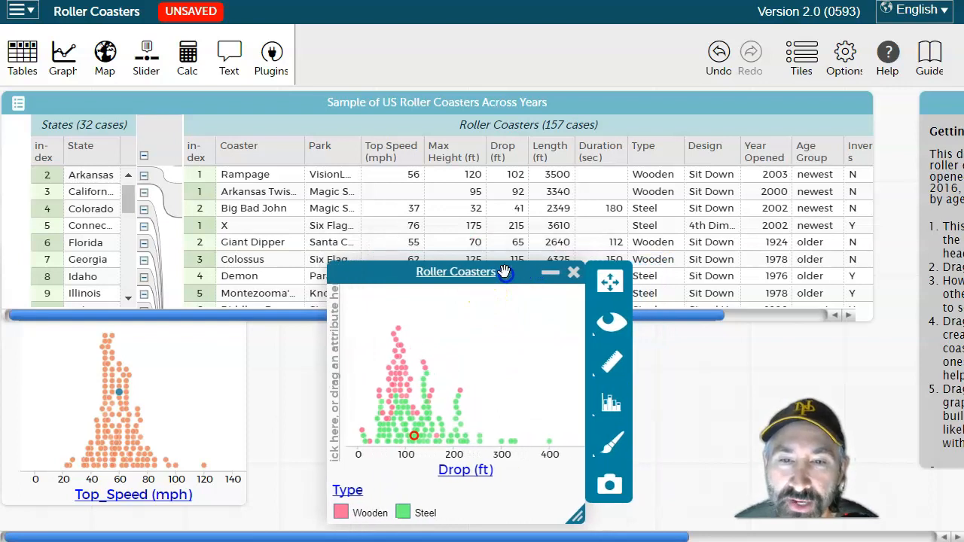
# Select the wooden Georgia Cyclone point and then the steel Nitro point in the Drop (ft) dotplot to locate their table rows
pyautogui.click(394, 380)
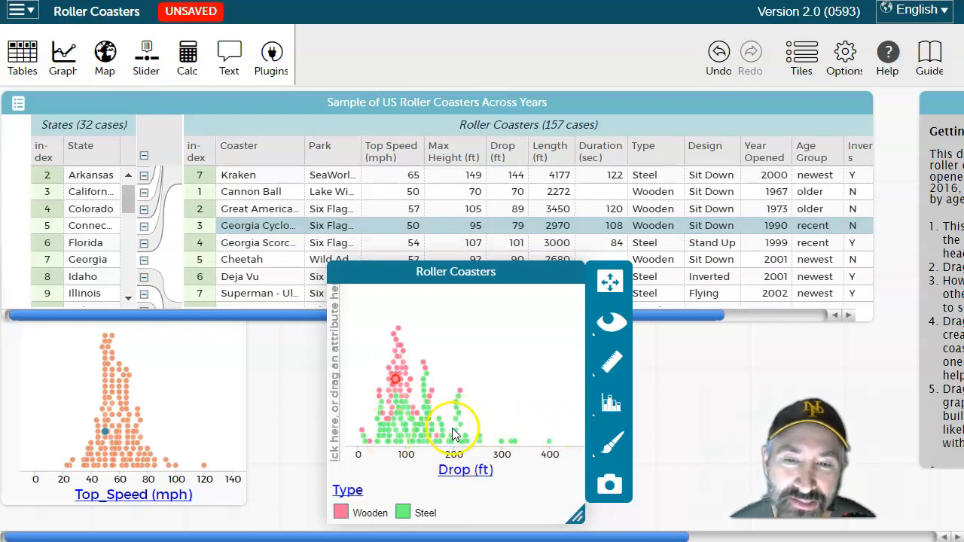
pyautogui.moveTo(461, 429)
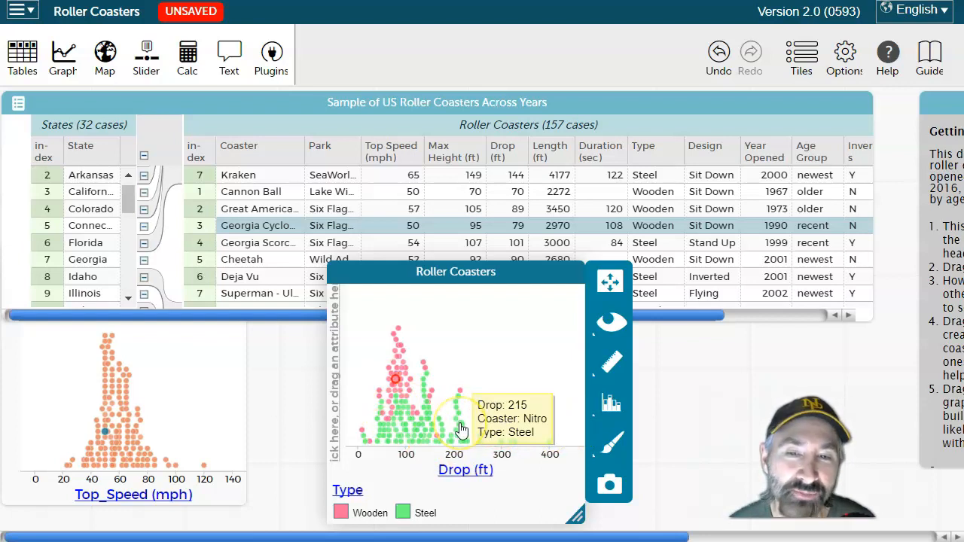
pyautogui.click(461, 427)
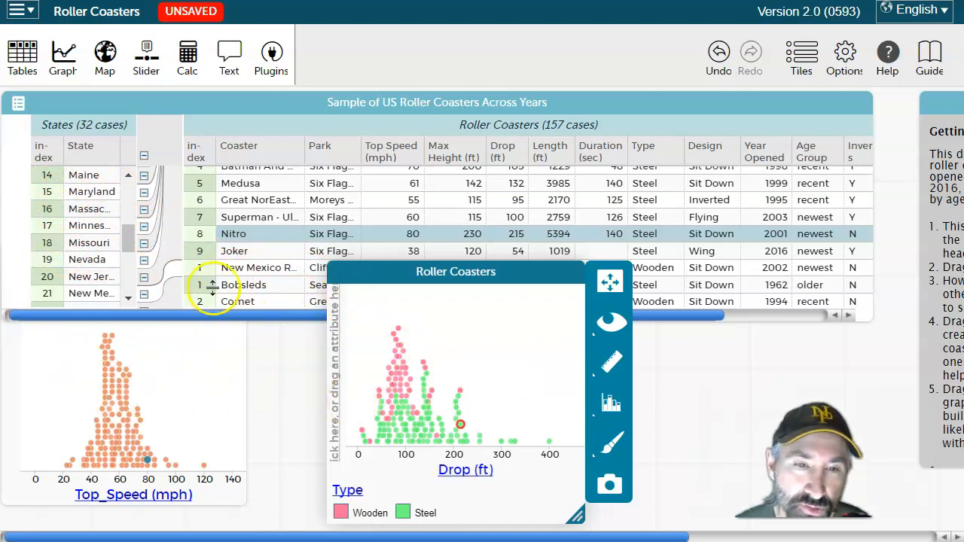
# Select Minnesota in the States table to highlight its coasters in both dotplots, dismissing the case options
pyautogui.rightClick(46, 227)
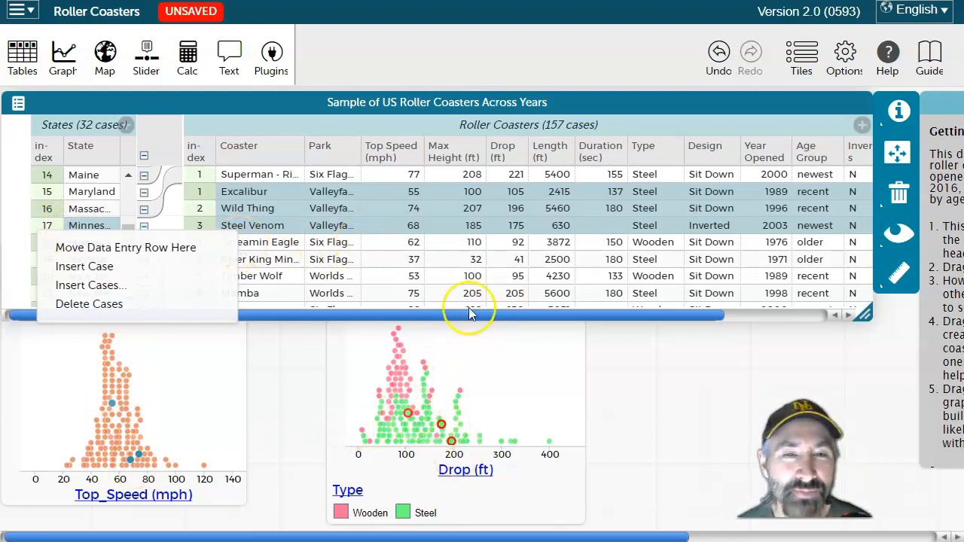
pyautogui.click(646, 352)
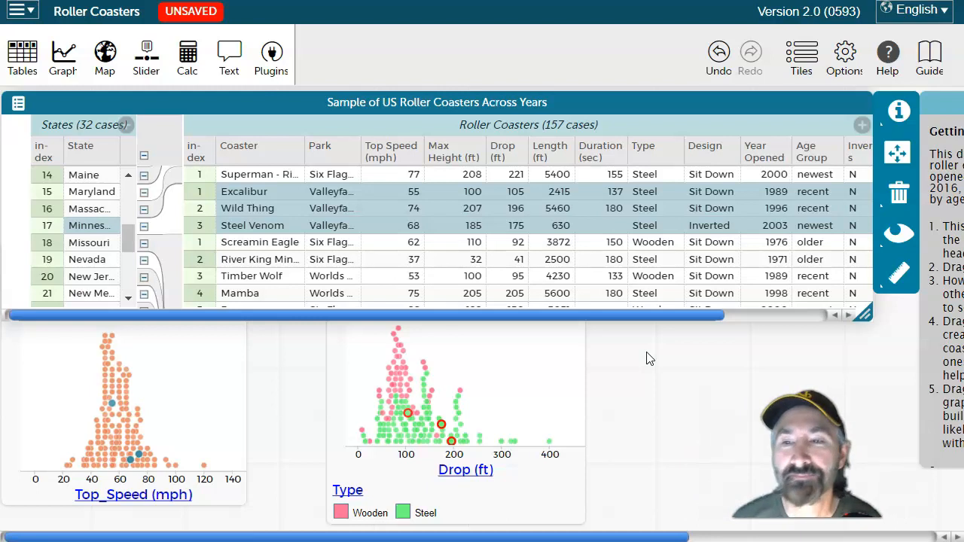
pyautogui.click(663, 394)
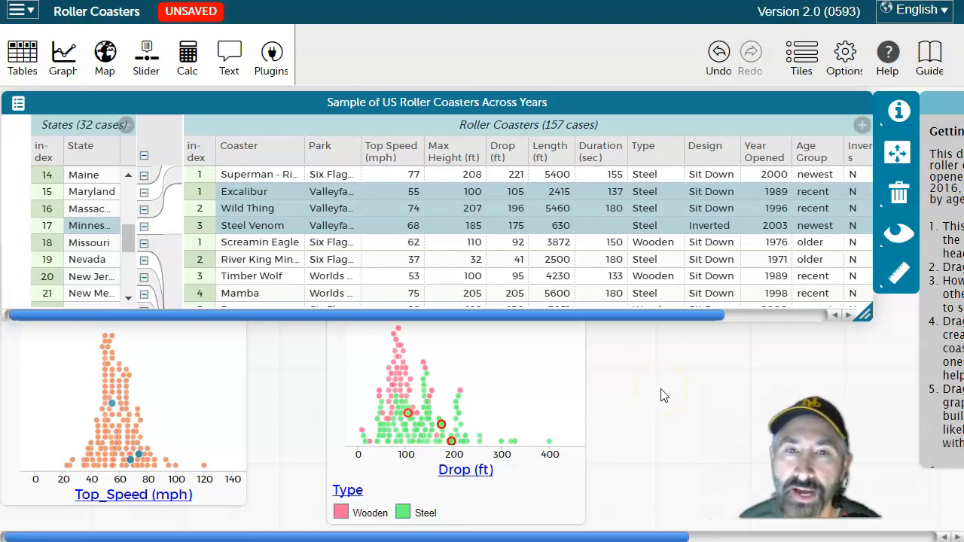
pyautogui.click(478, 312)
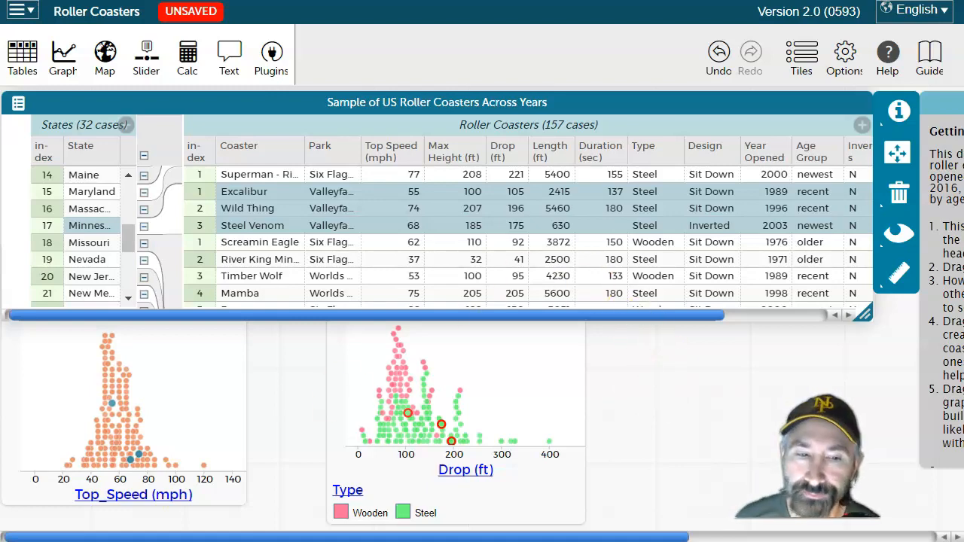